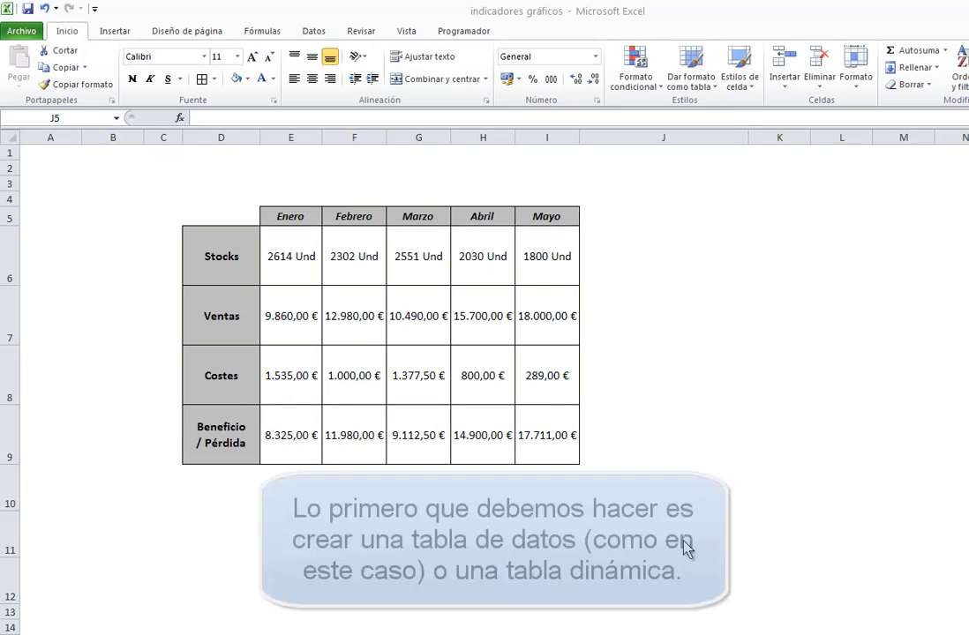
- Copy the Mayo header's grey italic formatting to J5 and label it 'Tendencia'
click(663, 534)
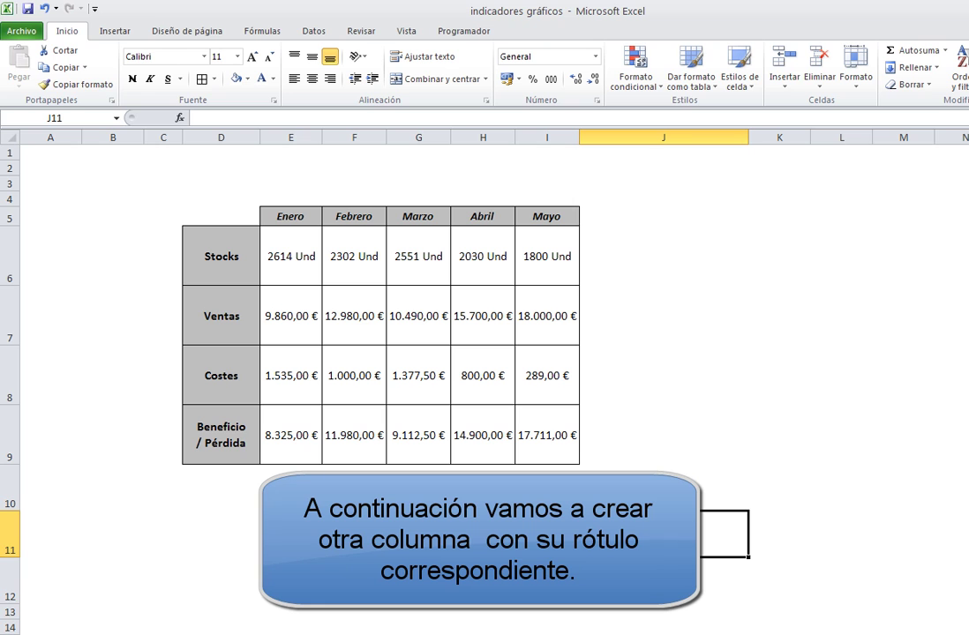
click(653, 218)
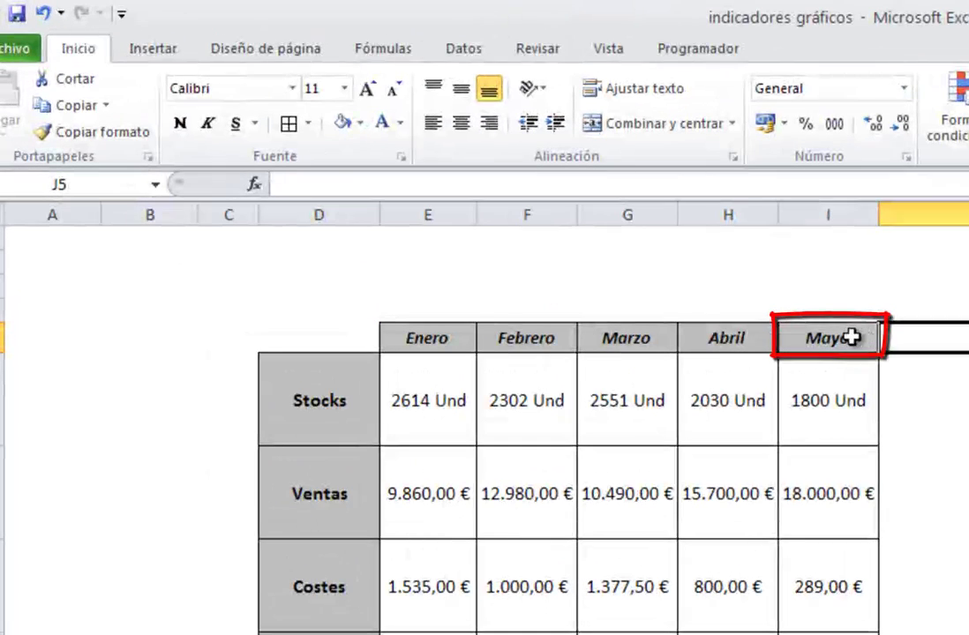
click(561, 217)
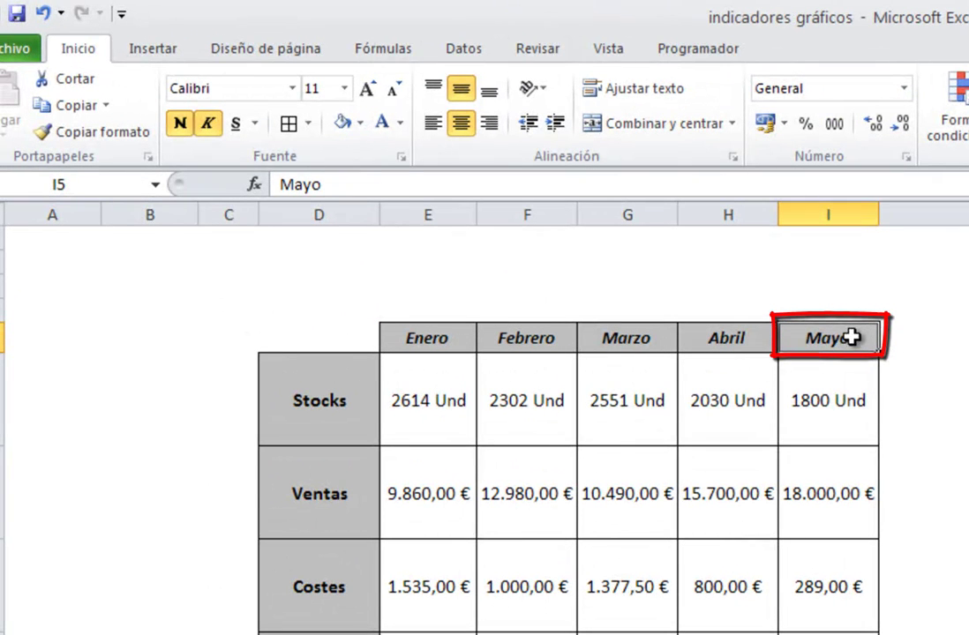
click(125, 132)
click(772, 237)
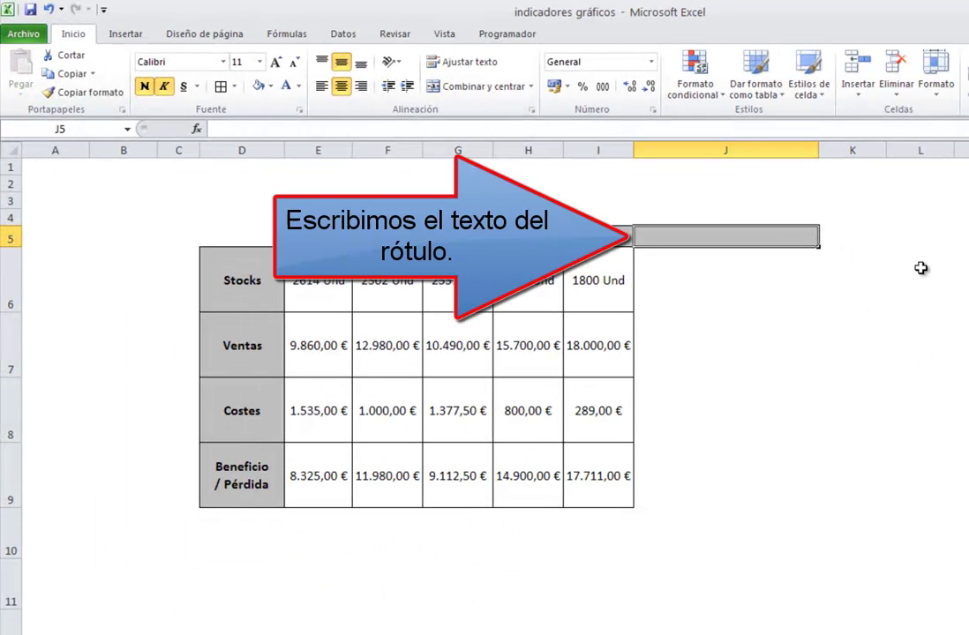
text(Tendencia)
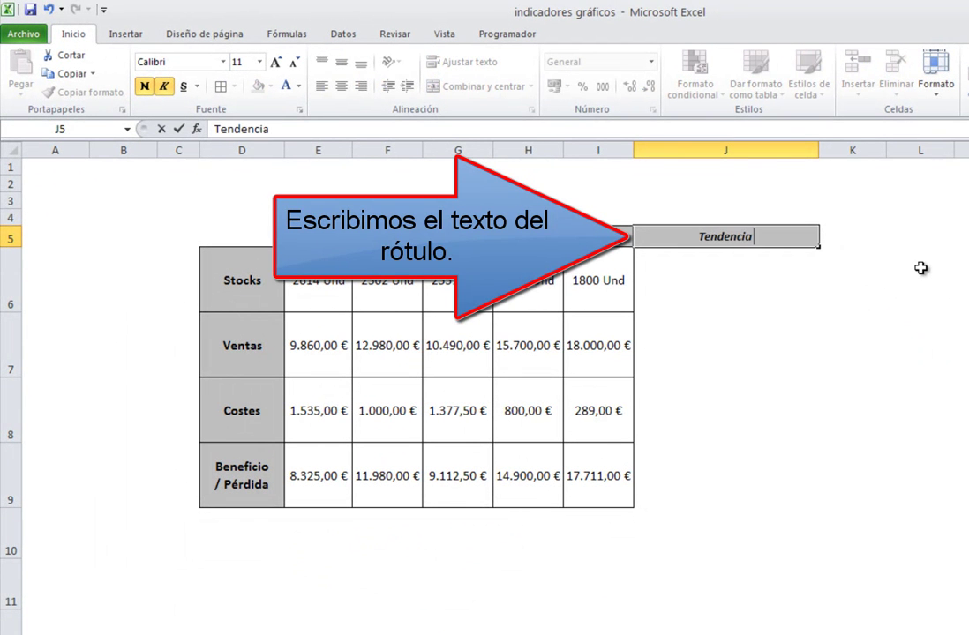
key(Return)
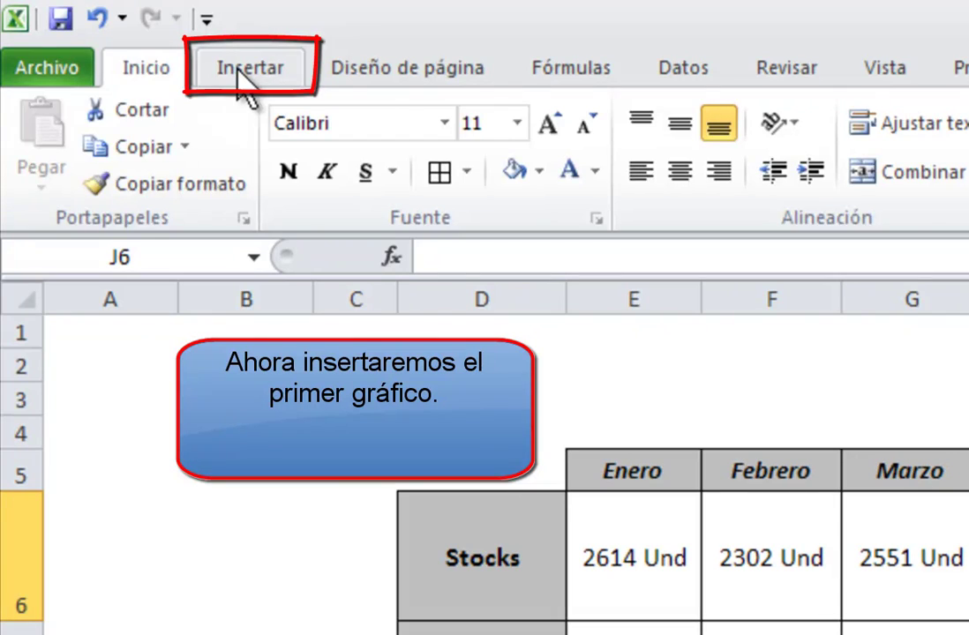
- Insert a line sparkline in J6 from the Stocks values E6:I6
click(240, 76)
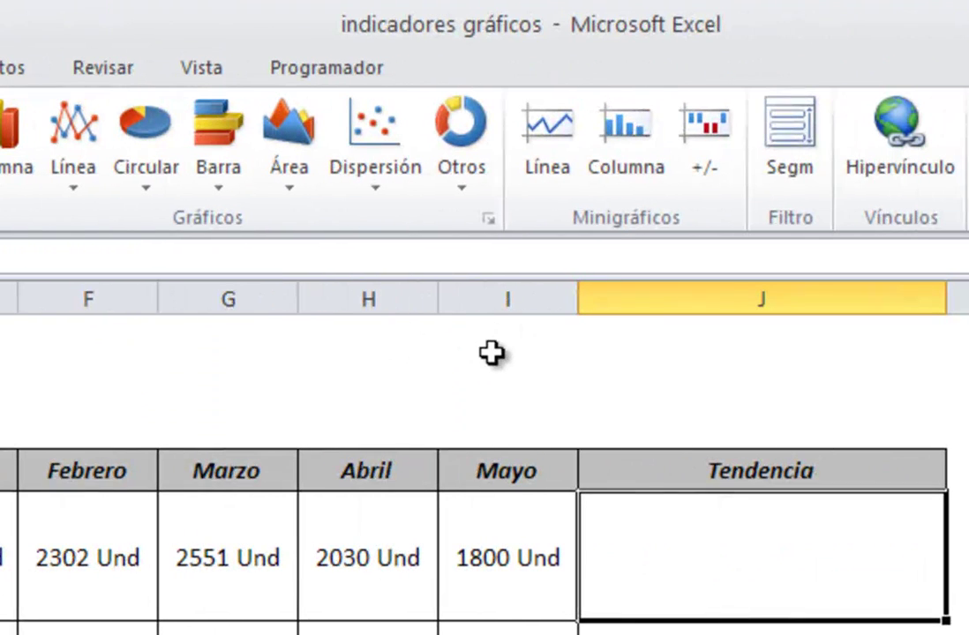
click(550, 144)
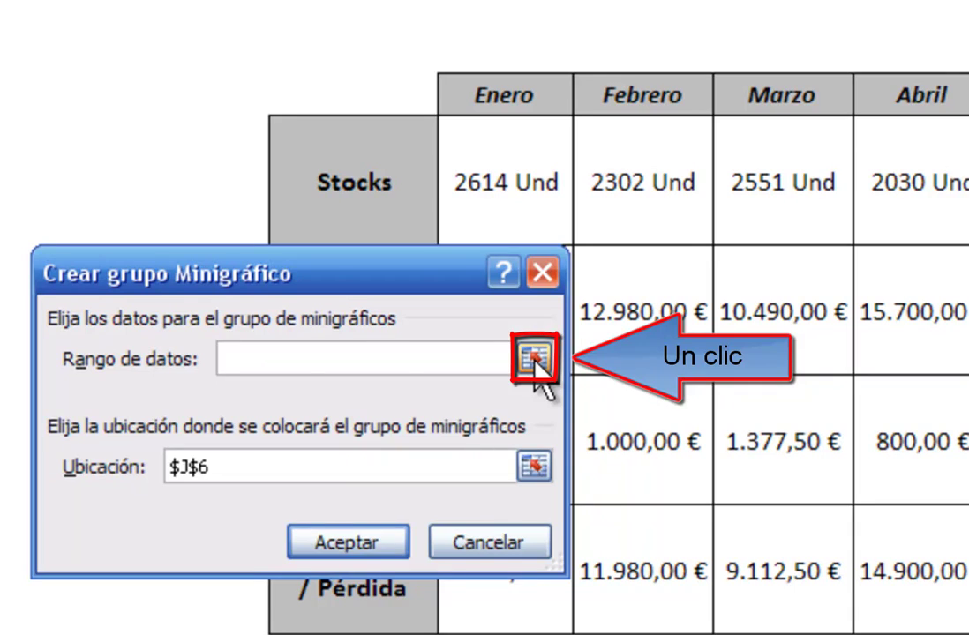
click(535, 359)
mouse_move(243, 183)
mouse_down()
mouse_move(751, 174)
mouse_move(774, 201)
mouse_up()
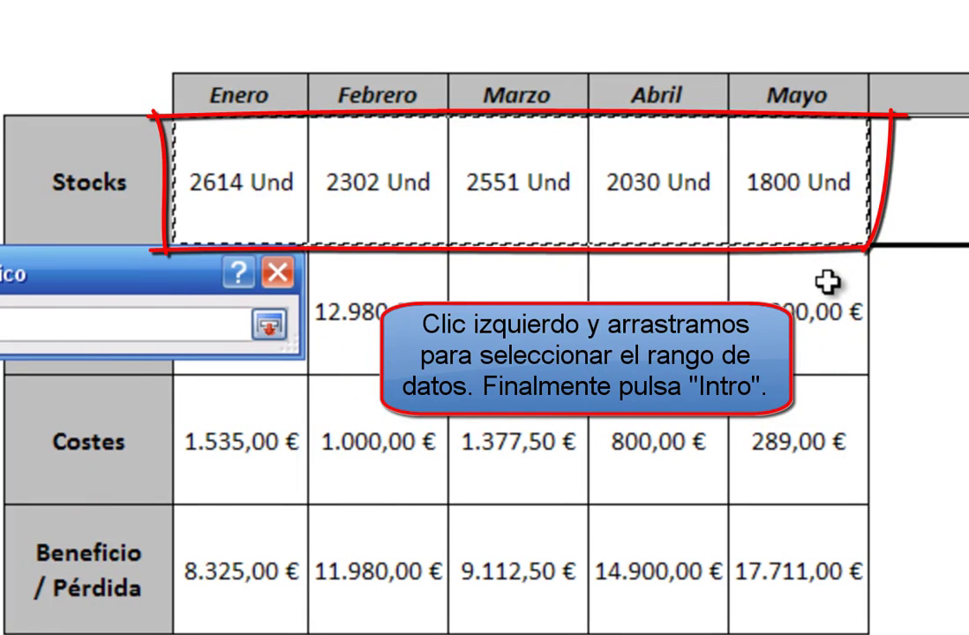
key(Return)
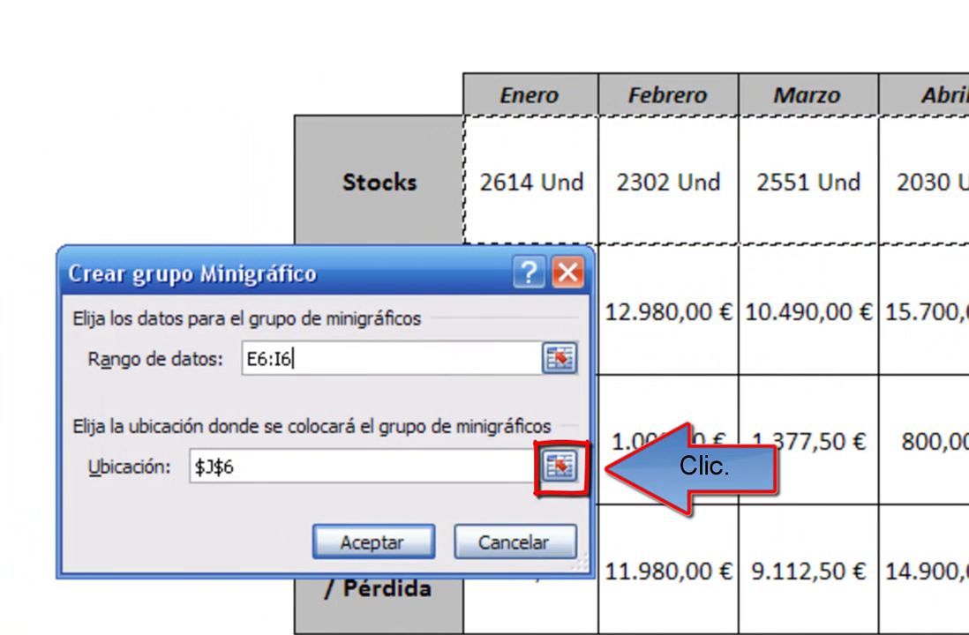
click(558, 471)
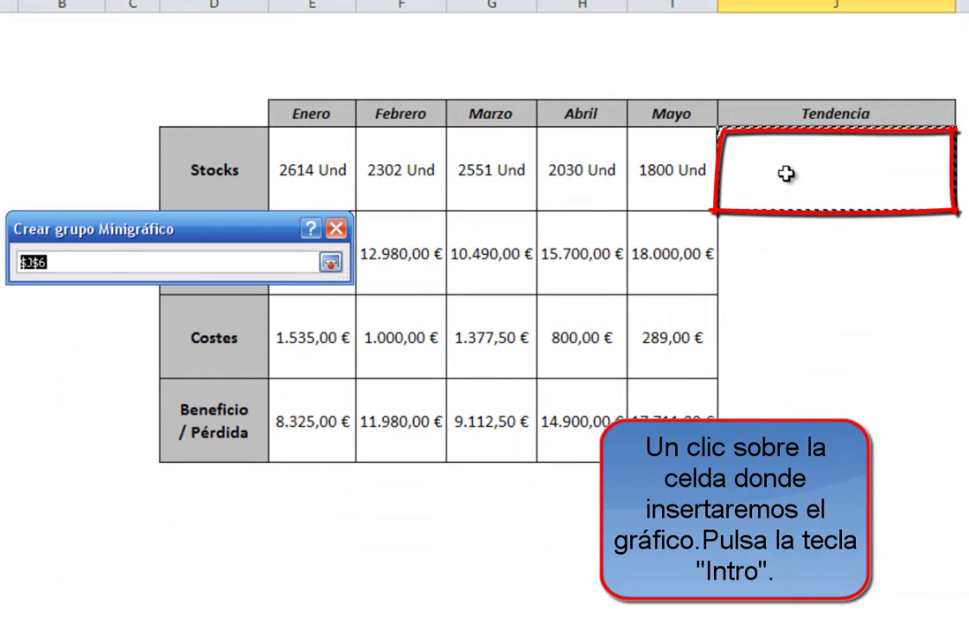
click(785, 174)
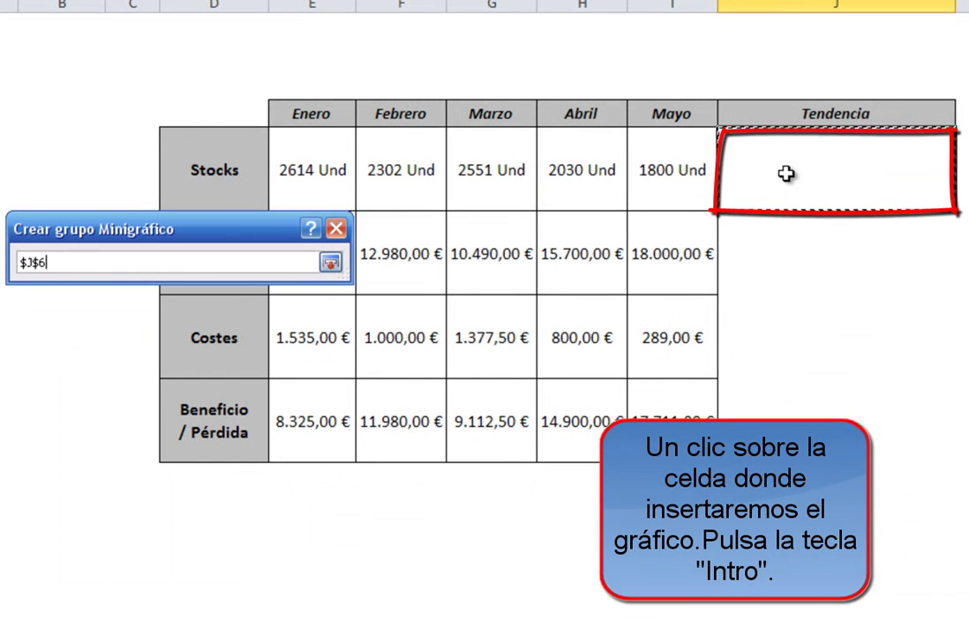
key(Return)
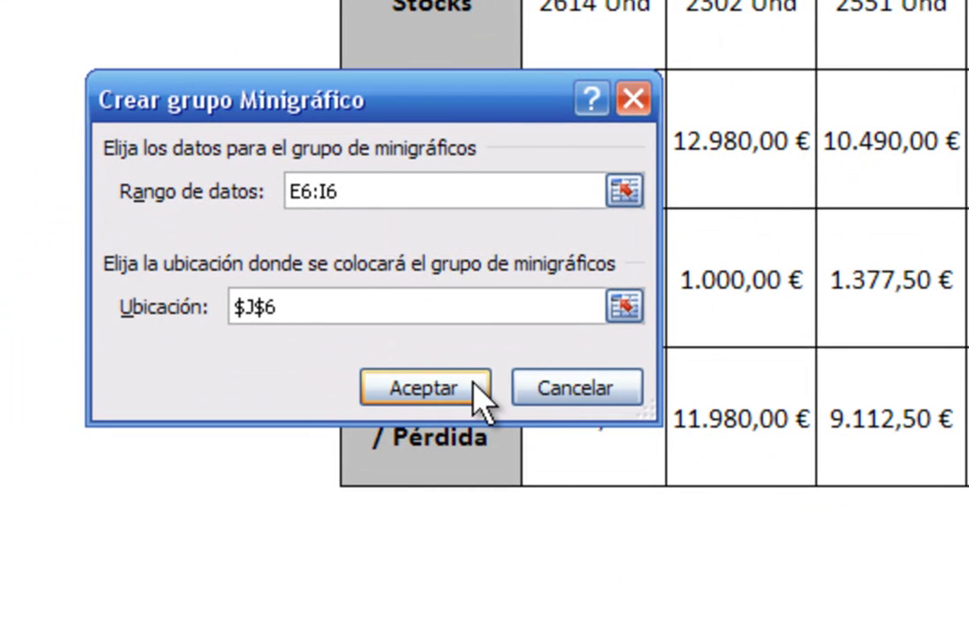
click(476, 397)
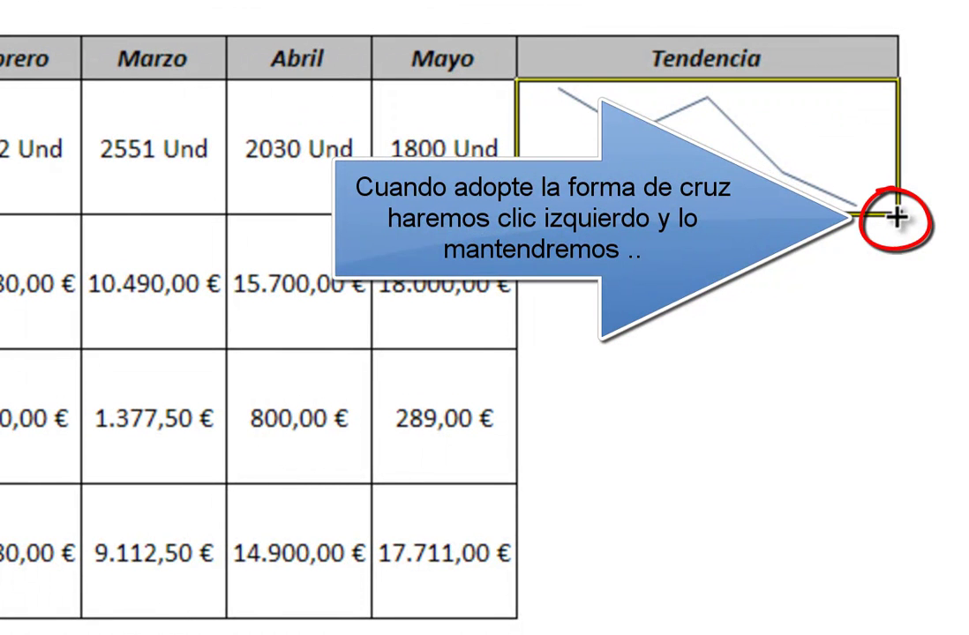
- Fill the J6 sparkline down to J9 for Ventas, Costes and Beneficio / Pérdida
drag(896, 216, 897, 577)
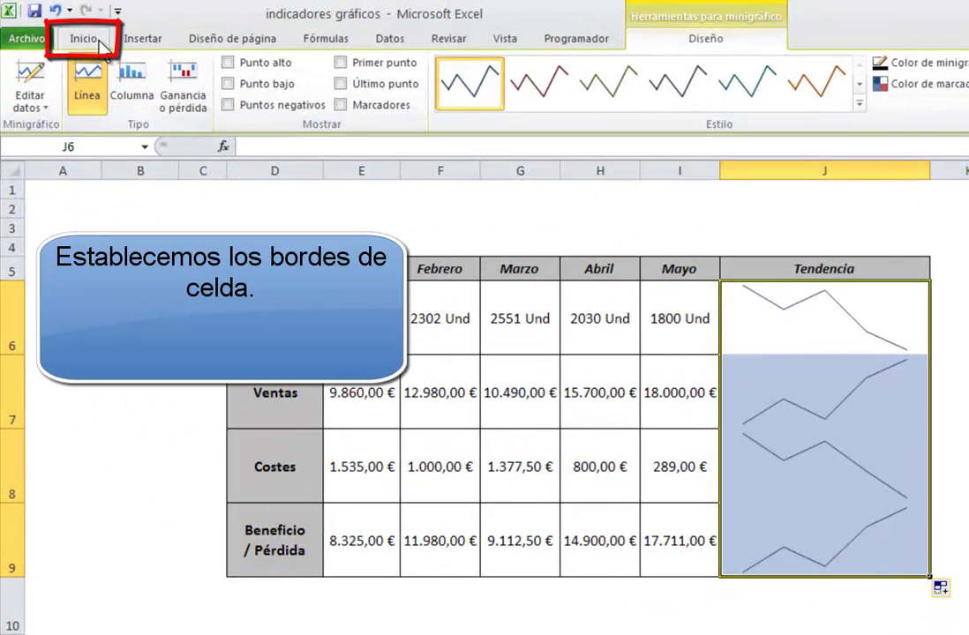
- Add cell borders to the sparkline cells J6:J9 to match the table grid
click(95, 39)
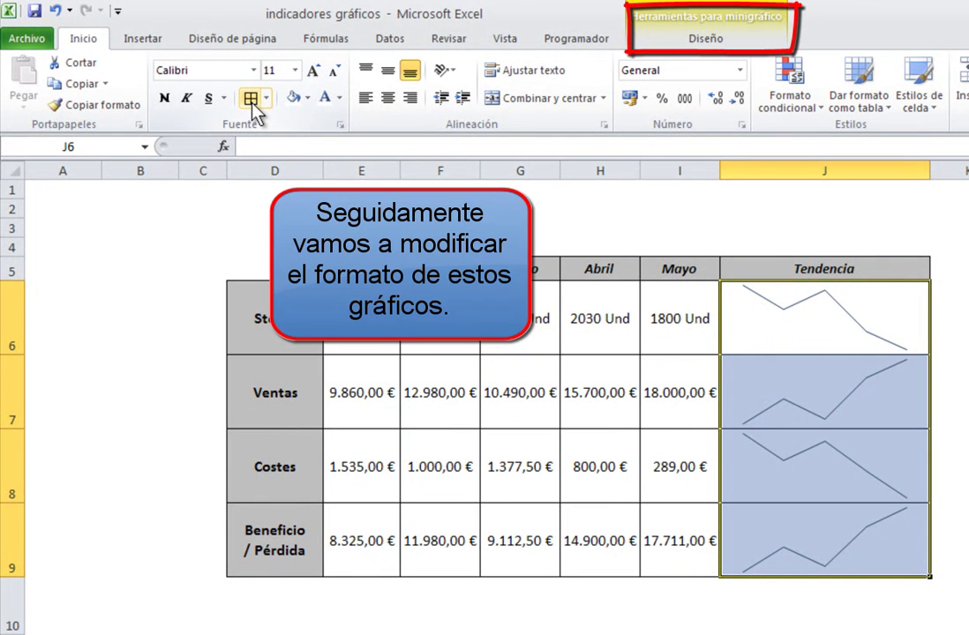
click(720, 44)
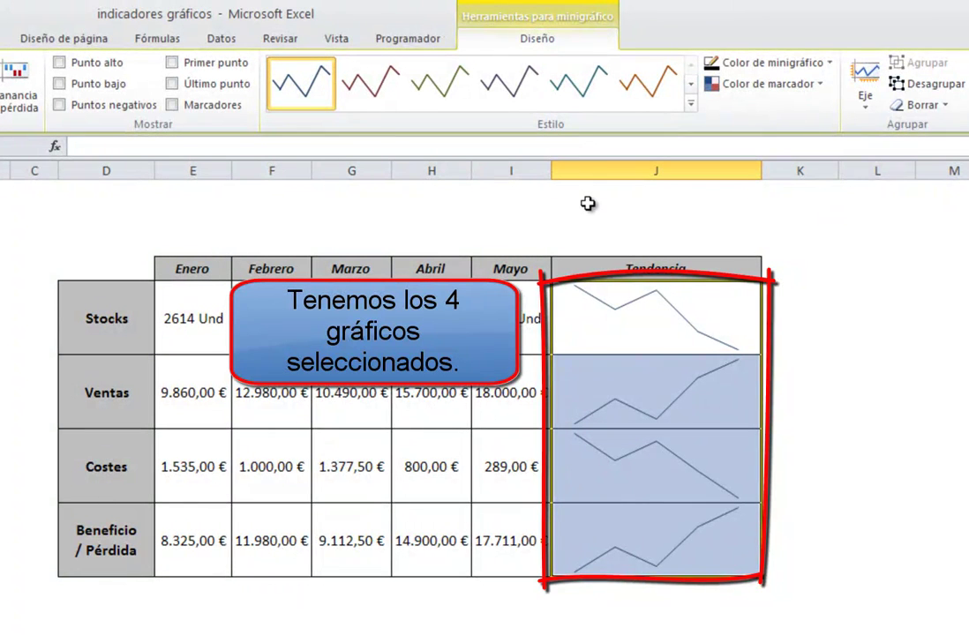
- Try red and purple as the sparkline colour, then settle on black
click(829, 63)
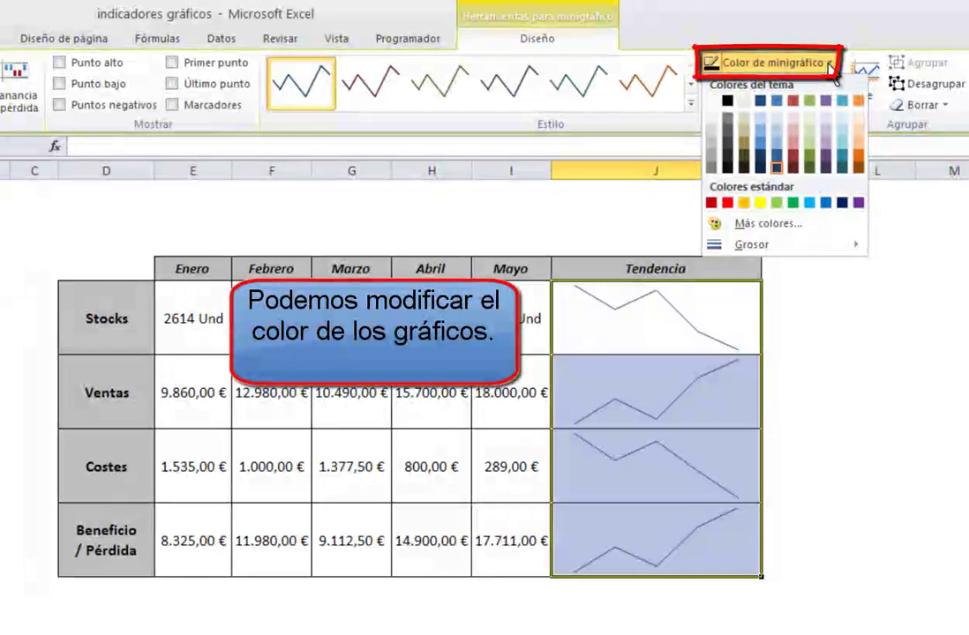
click(761, 100)
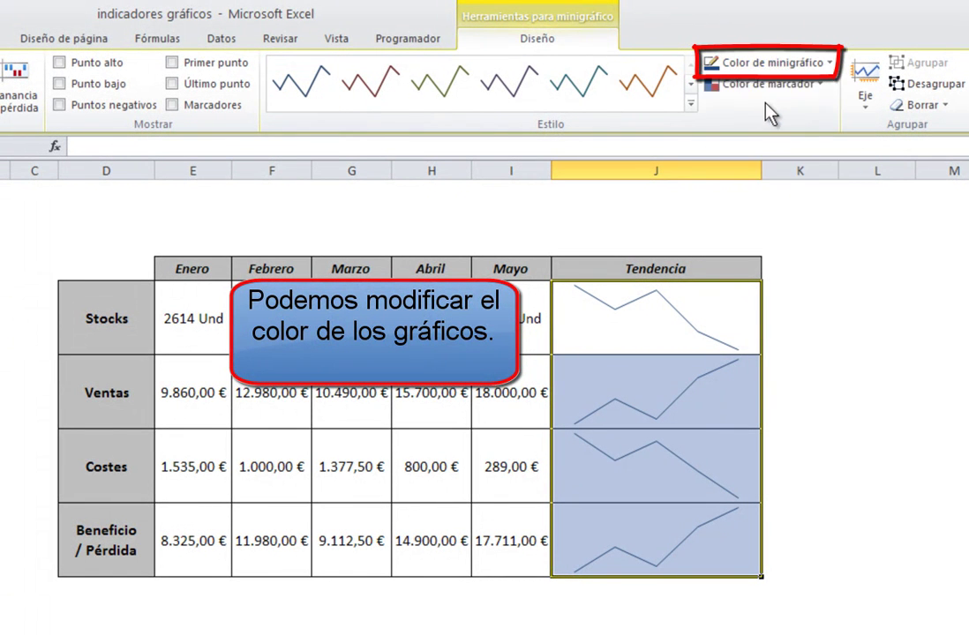
click(830, 63)
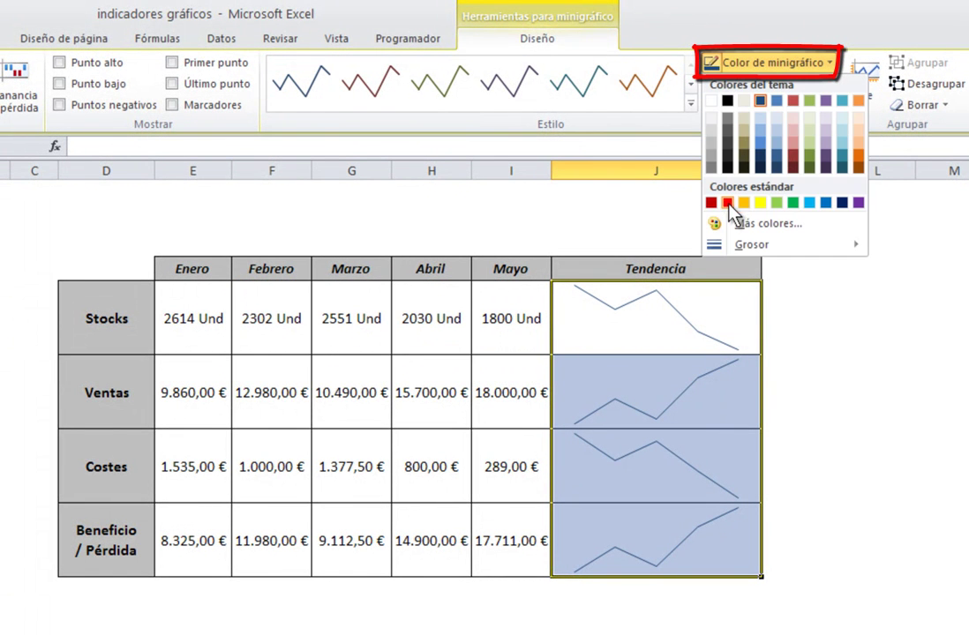
click(727, 203)
click(833, 64)
click(857, 203)
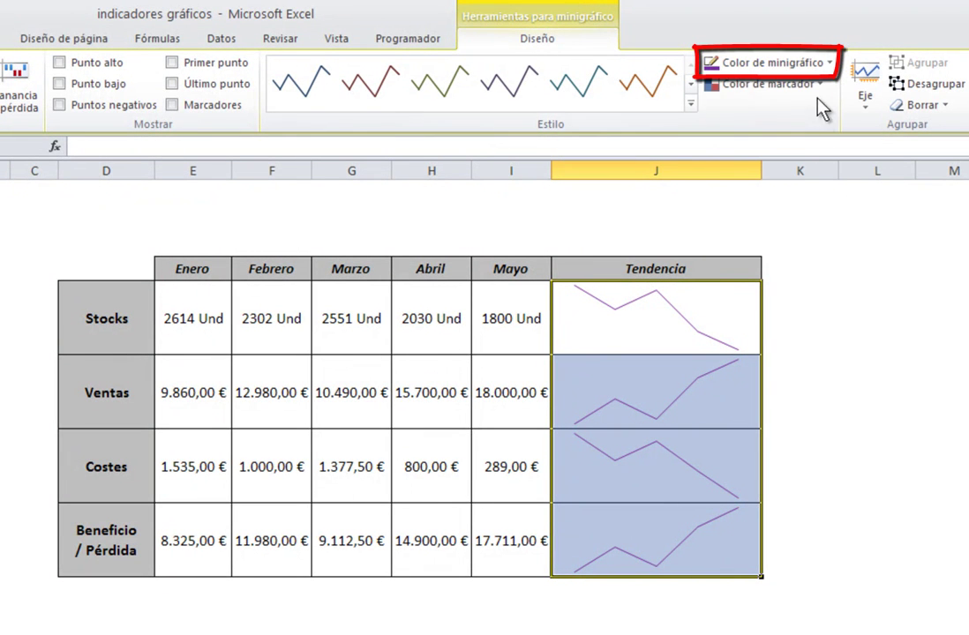
click(830, 63)
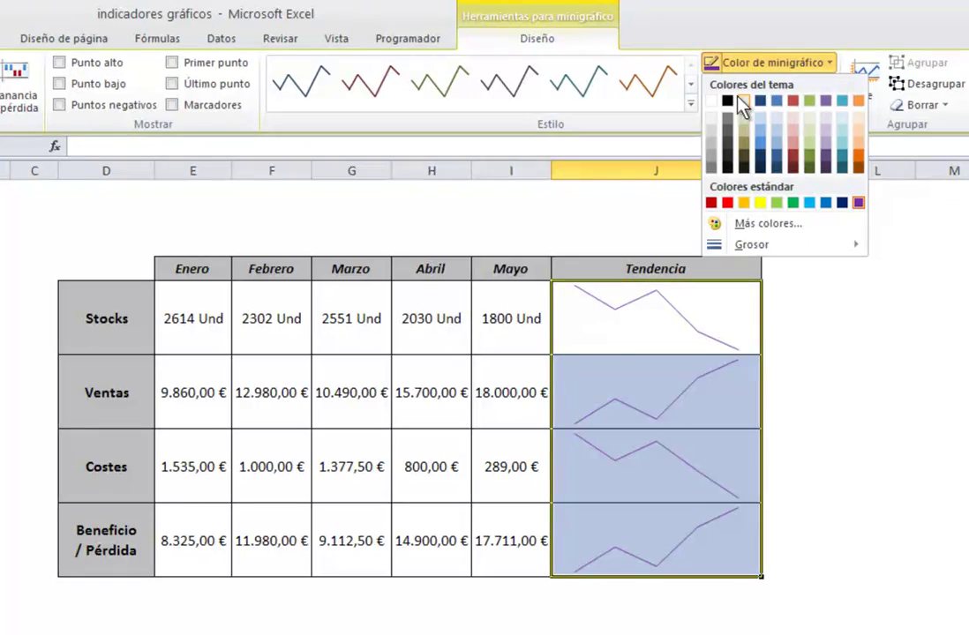
click(727, 101)
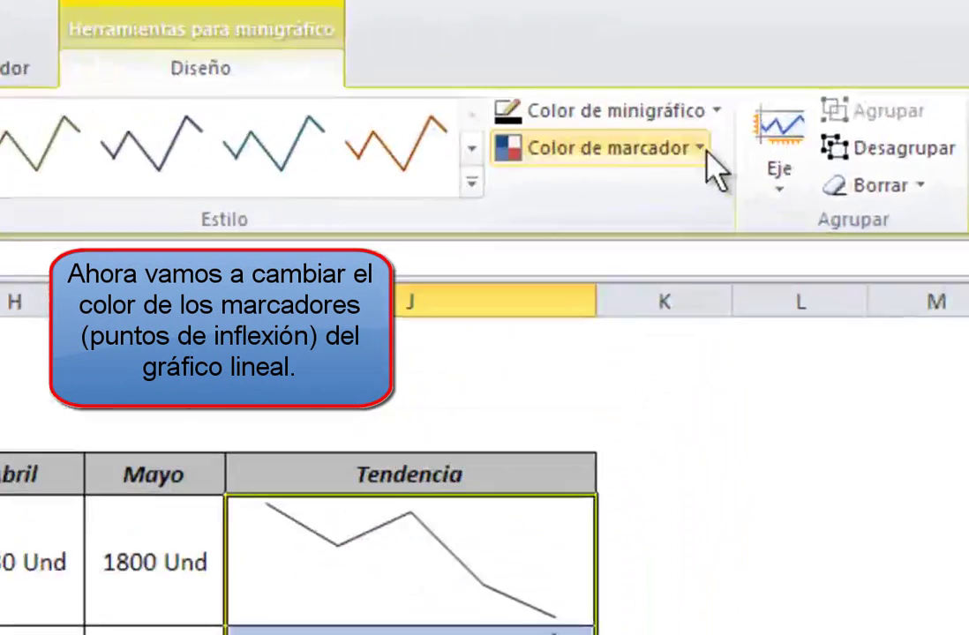
- Give the sparkline markers a dark blue colour and show them at every data point
click(808, 87)
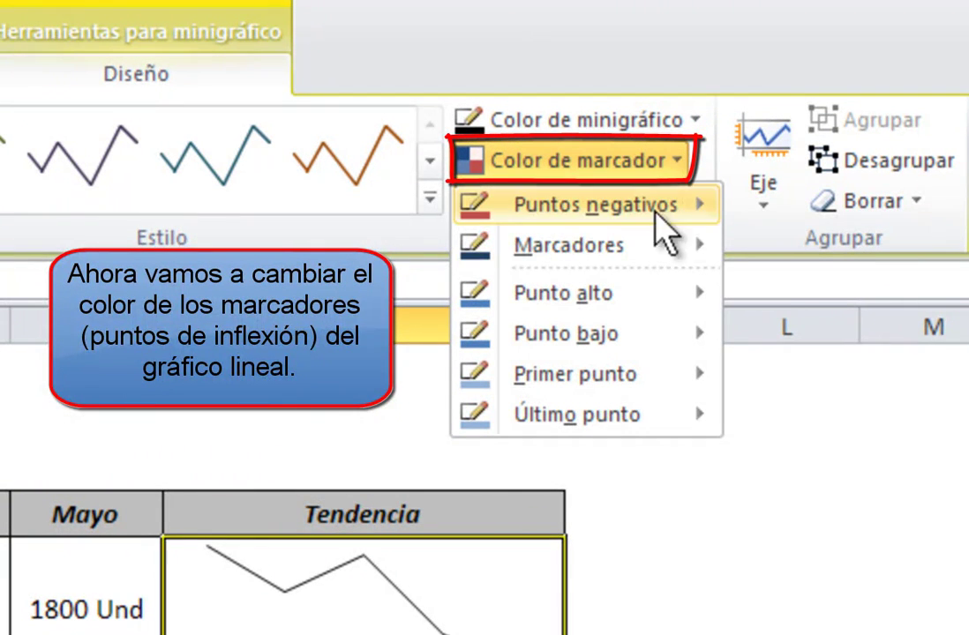
mouse_move(642, 254)
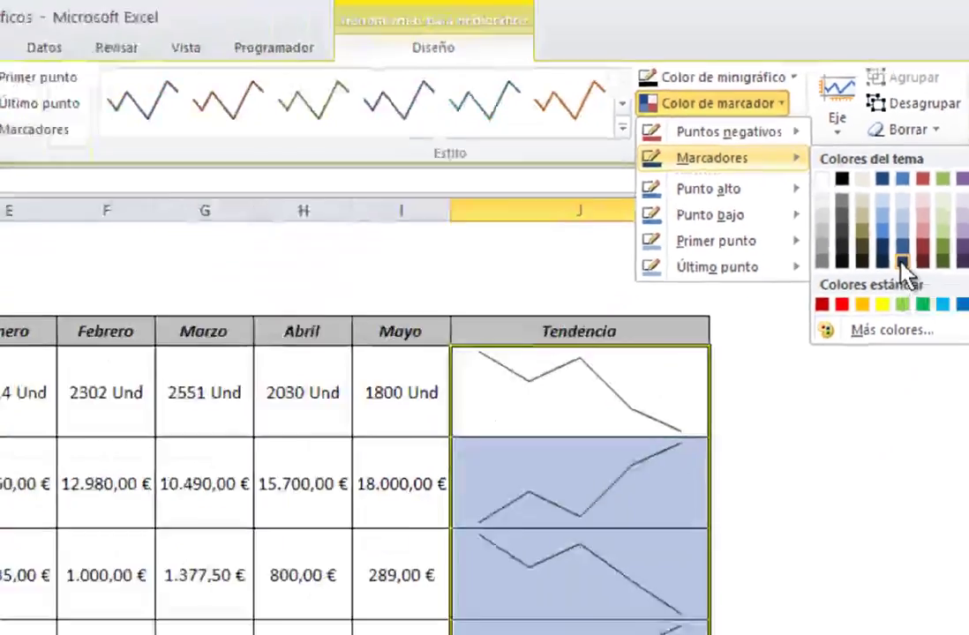
click(863, 408)
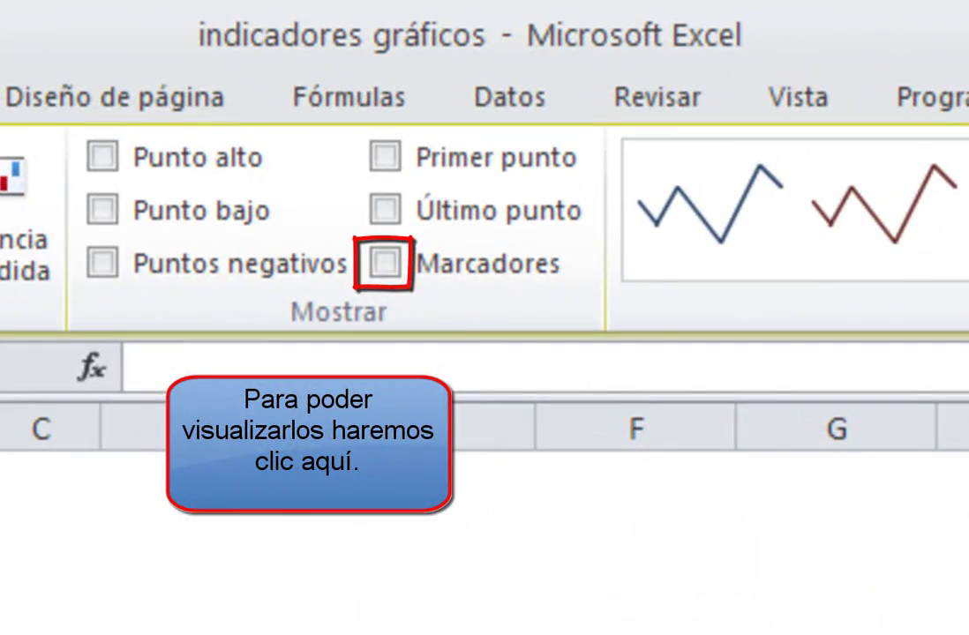
click(385, 263)
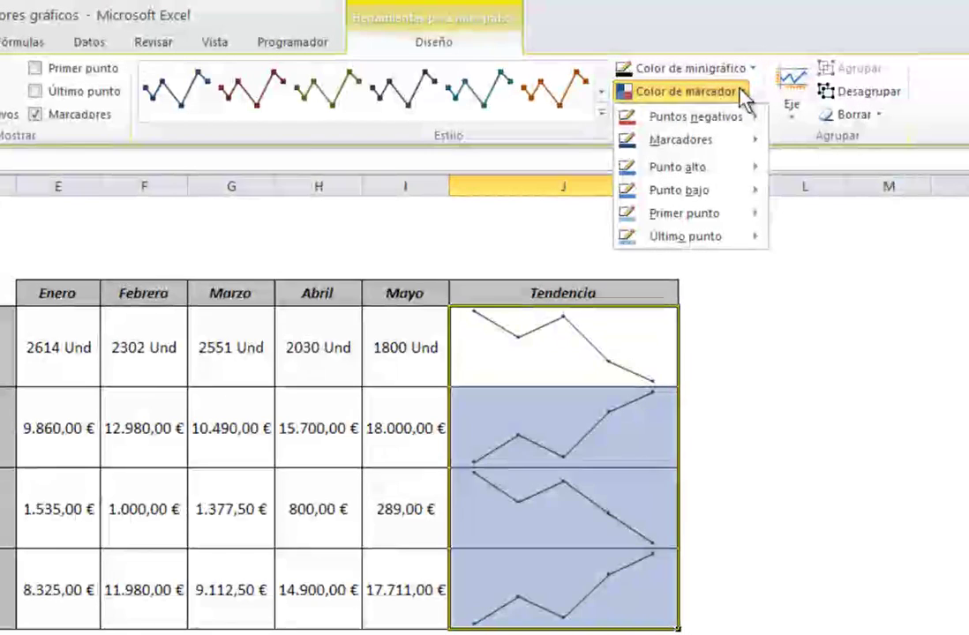
mouse_move(740, 170)
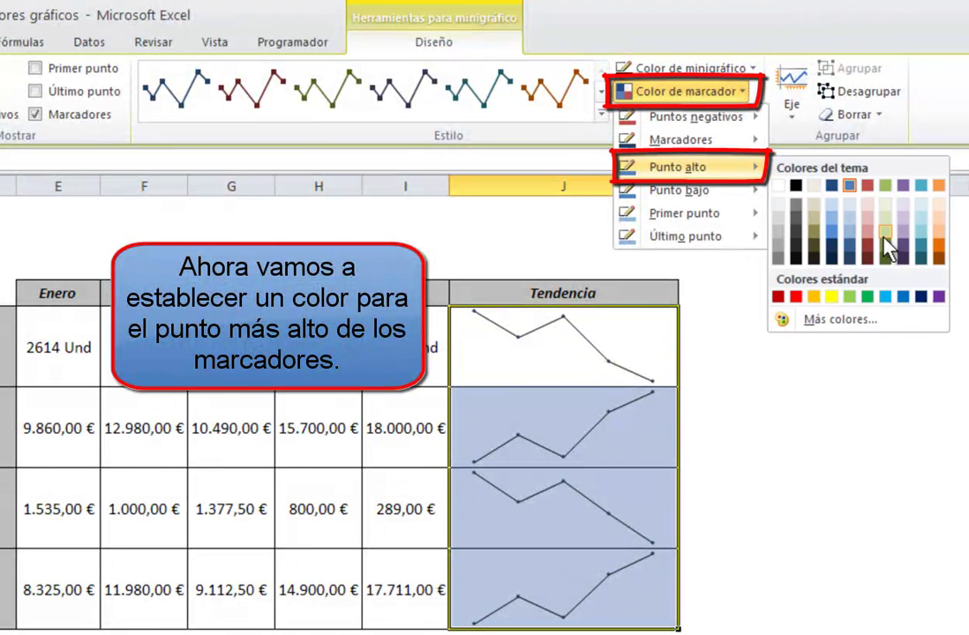
- Colour the sparklines' high-point markers green and low-point markers red
click(871, 298)
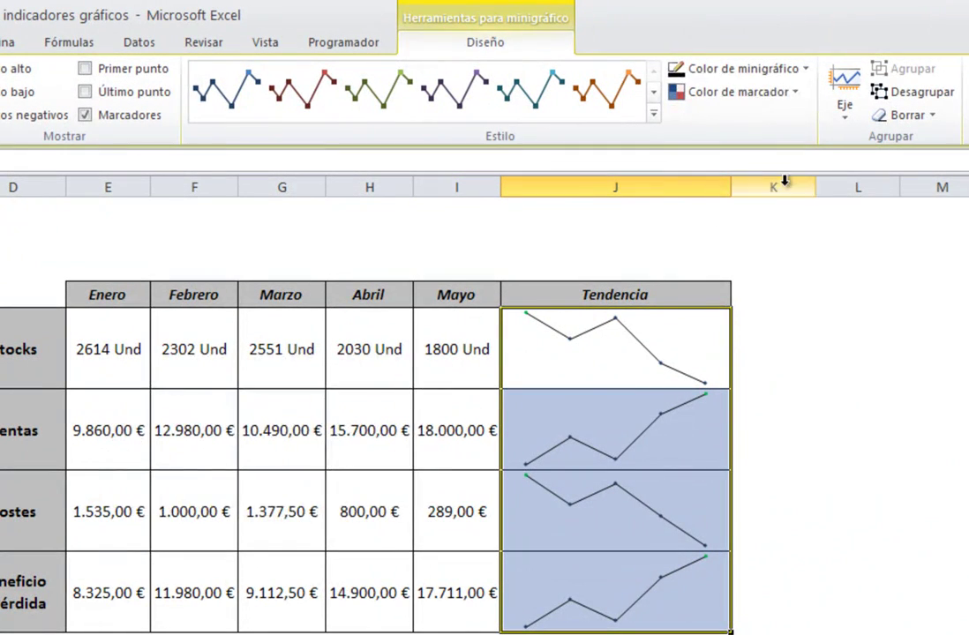
click(799, 93)
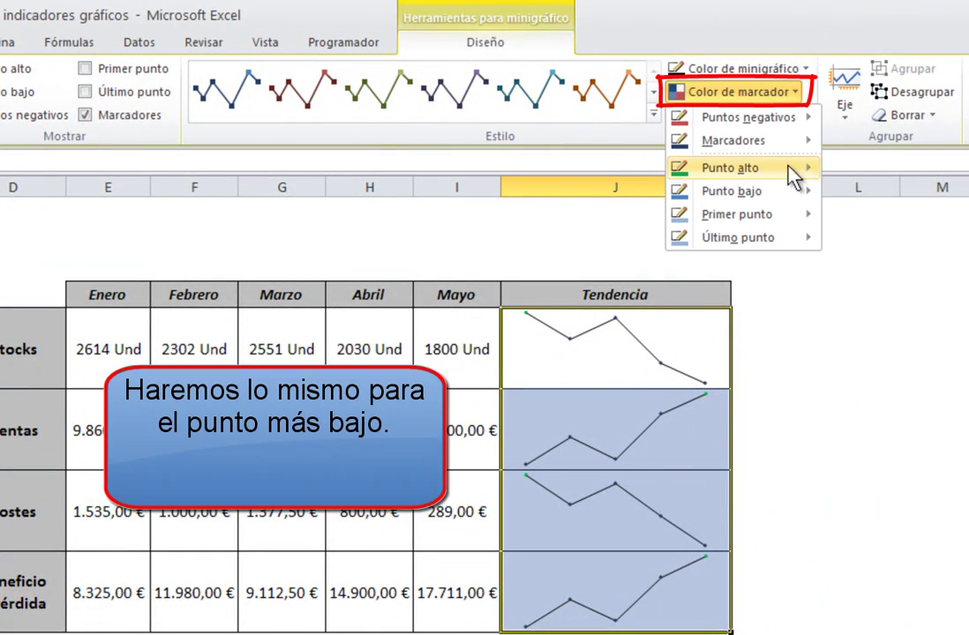
mouse_move(792, 194)
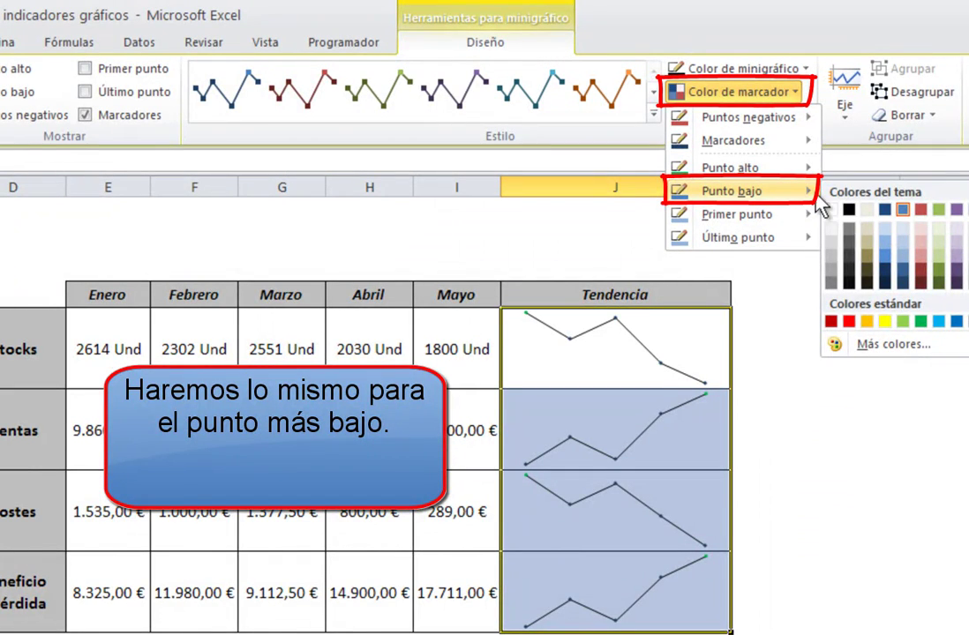
click(849, 321)
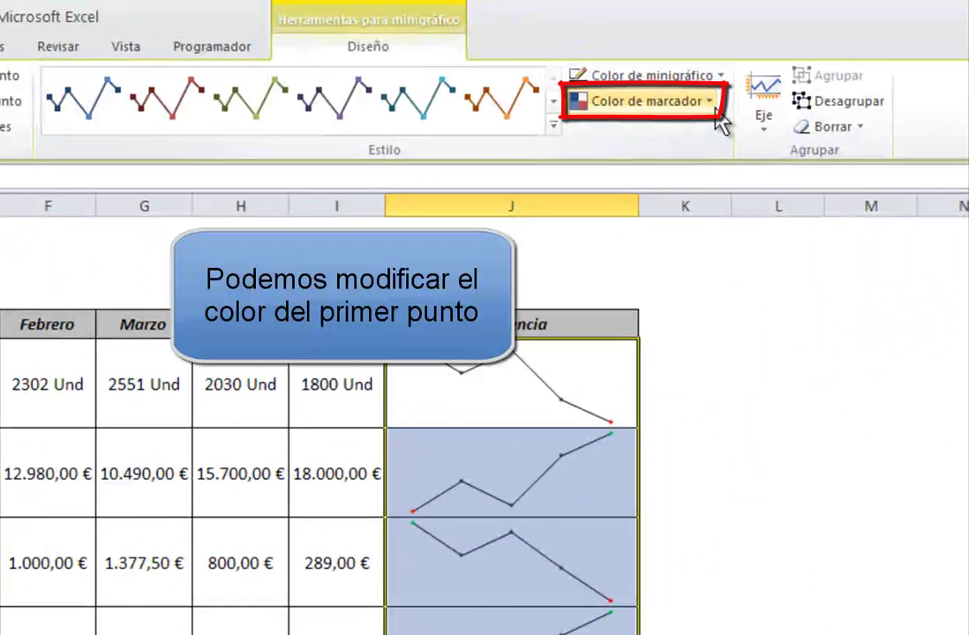
- Browse the remaining marker colour options and close them without changes
click(714, 102)
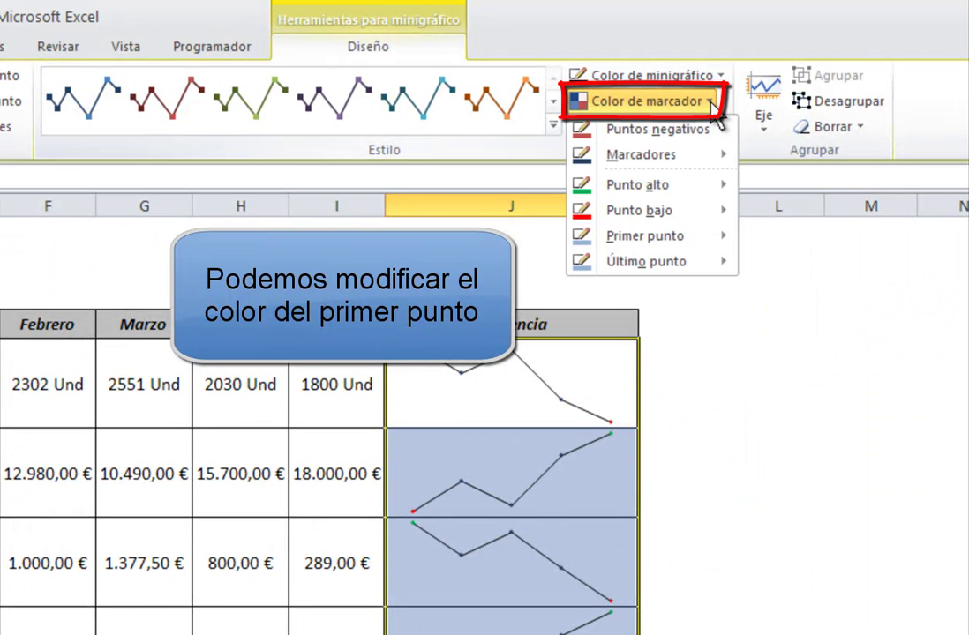
mouse_move(691, 244)
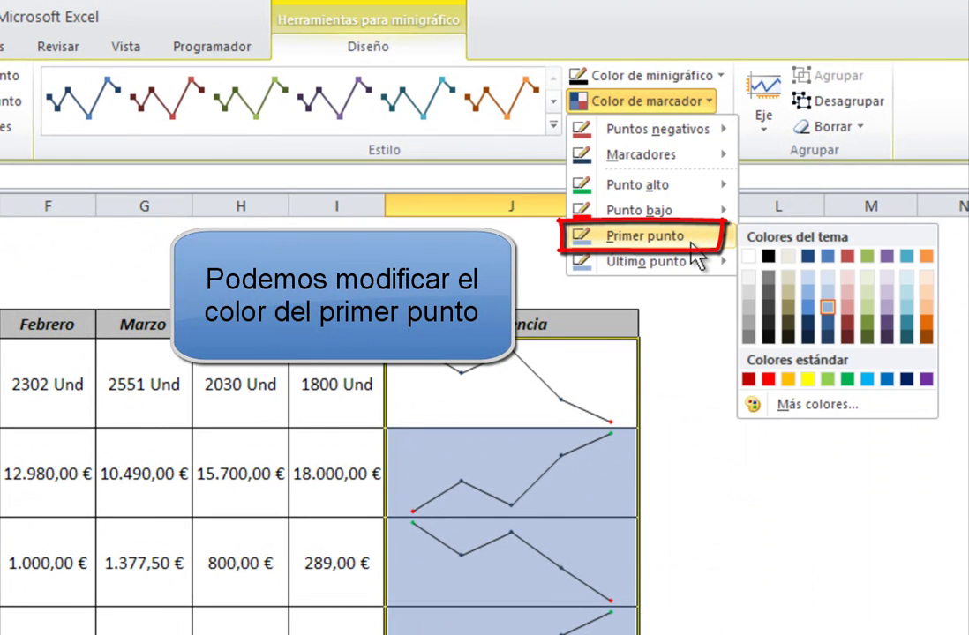
mouse_move(697, 266)
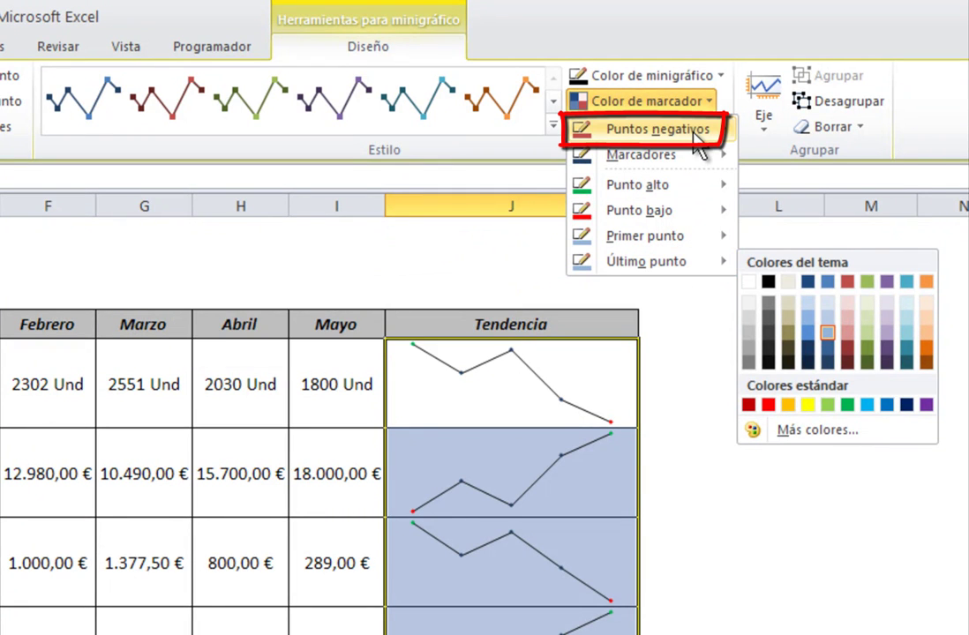
mouse_move(699, 141)
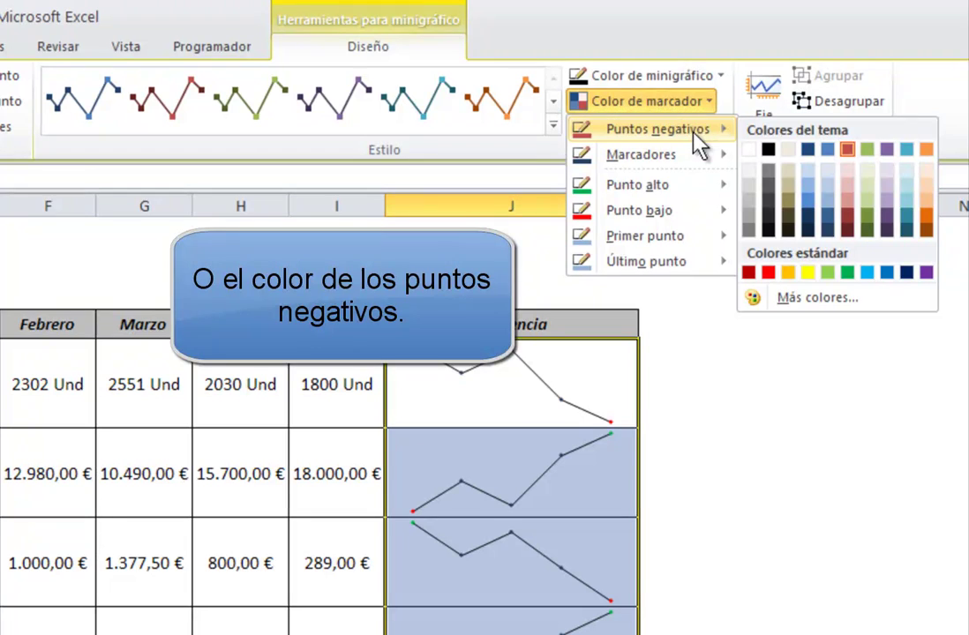
click(693, 40)
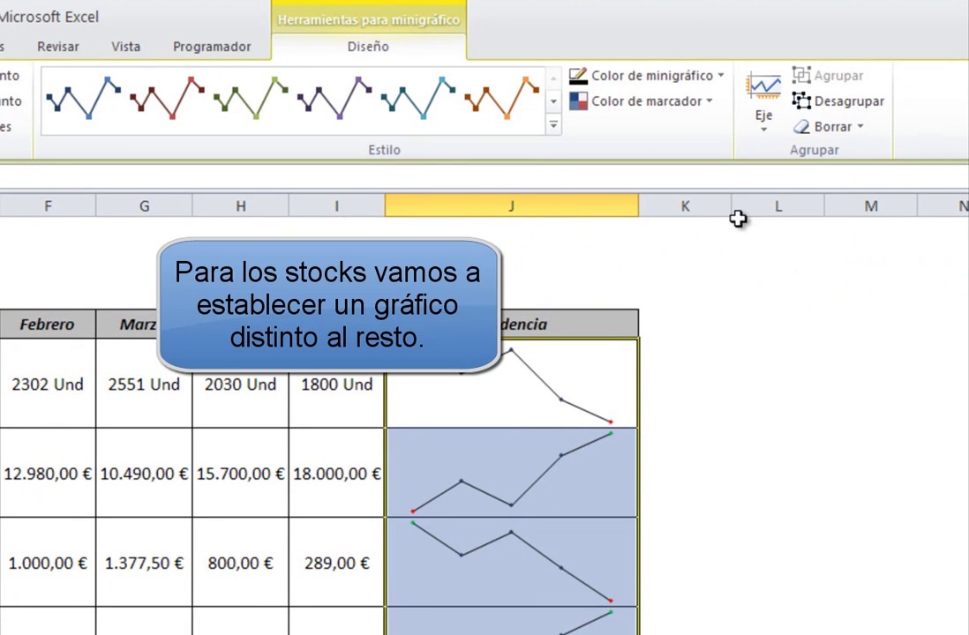
- Ungroup the Stocks sparkline in J6 and confirm the other three remain grouped
click(621, 365)
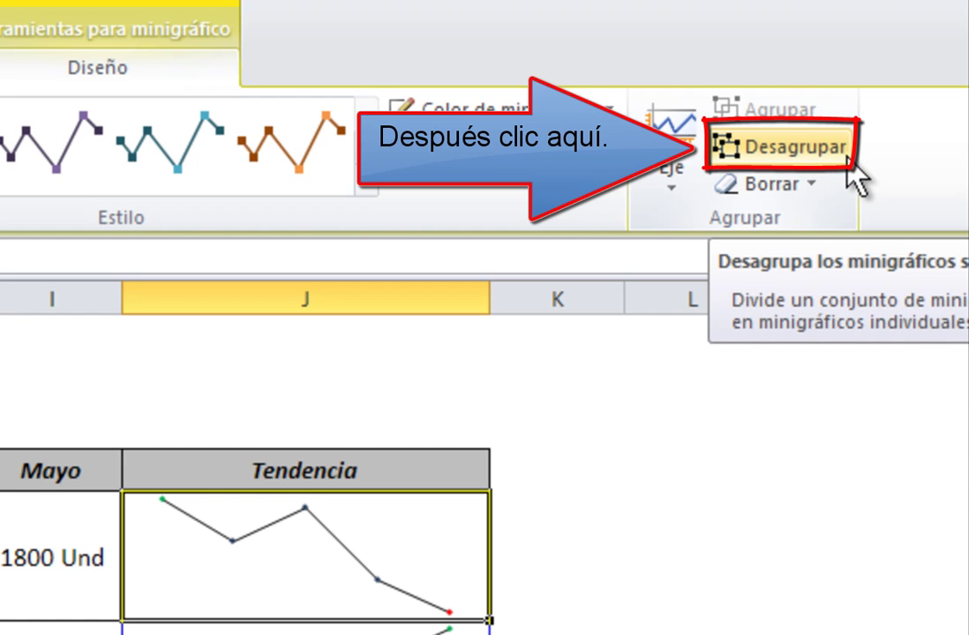
click(850, 166)
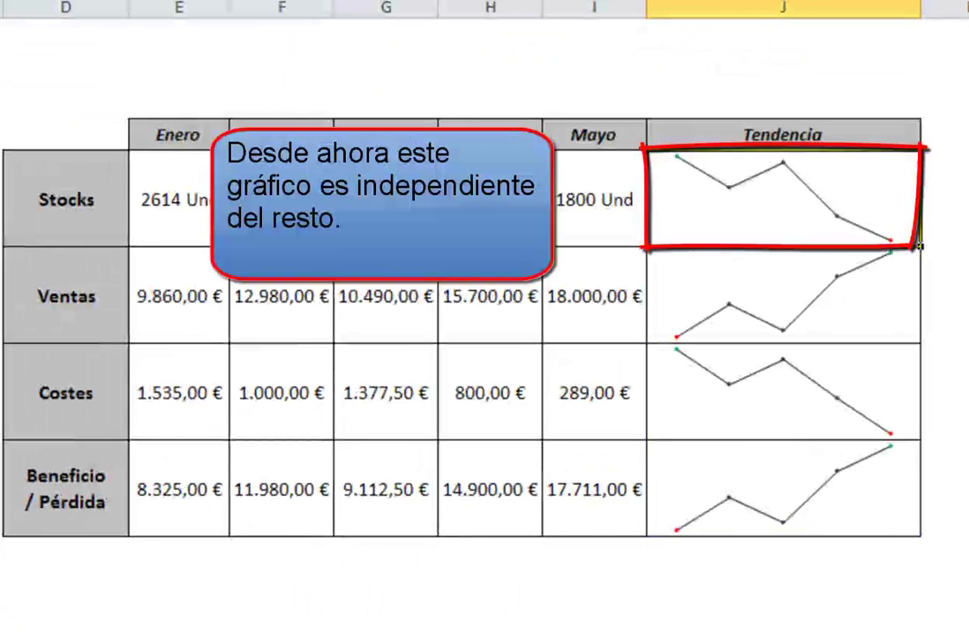
click(865, 352)
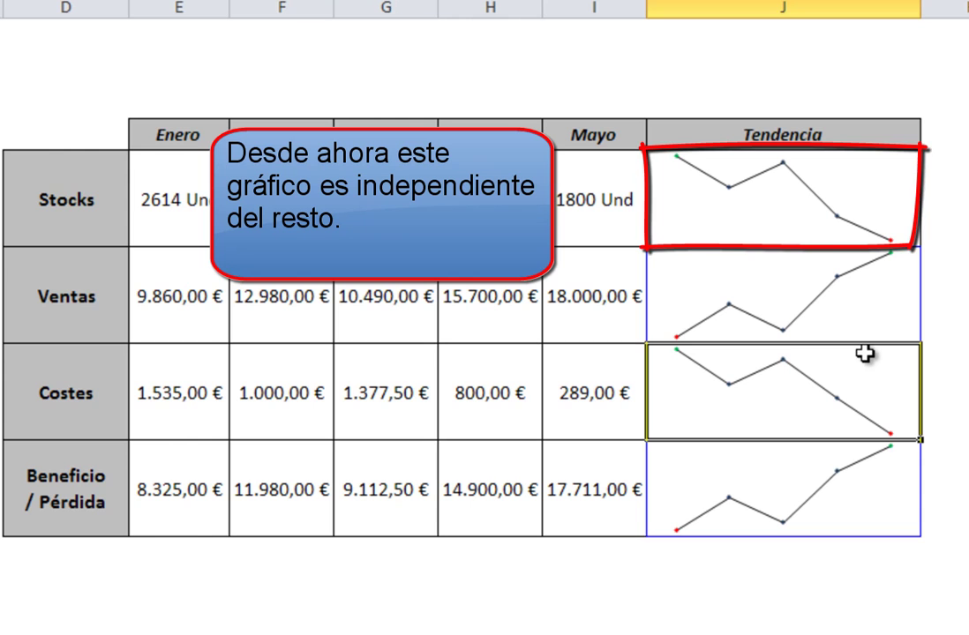
click(869, 191)
click(865, 310)
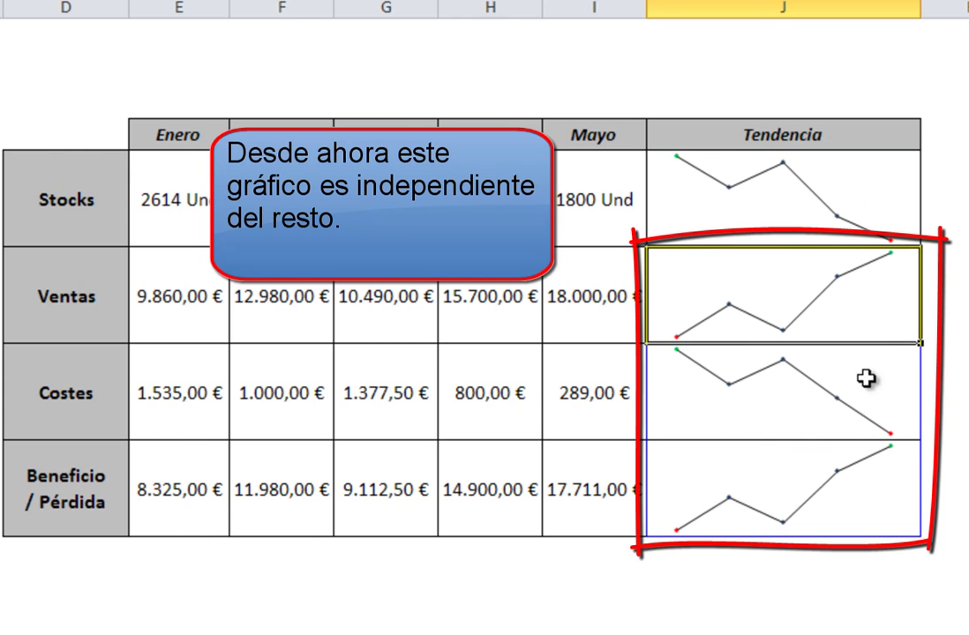
click(865, 456)
click(919, 287)
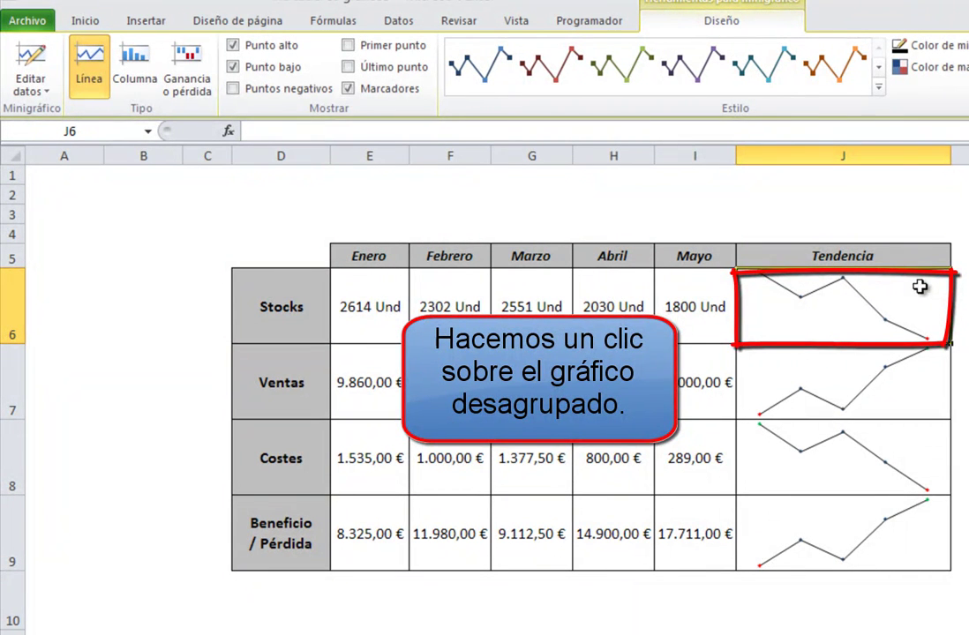
- Switch the J6 Stocks sparkline to Columna type with the first dark blue style
click(141, 71)
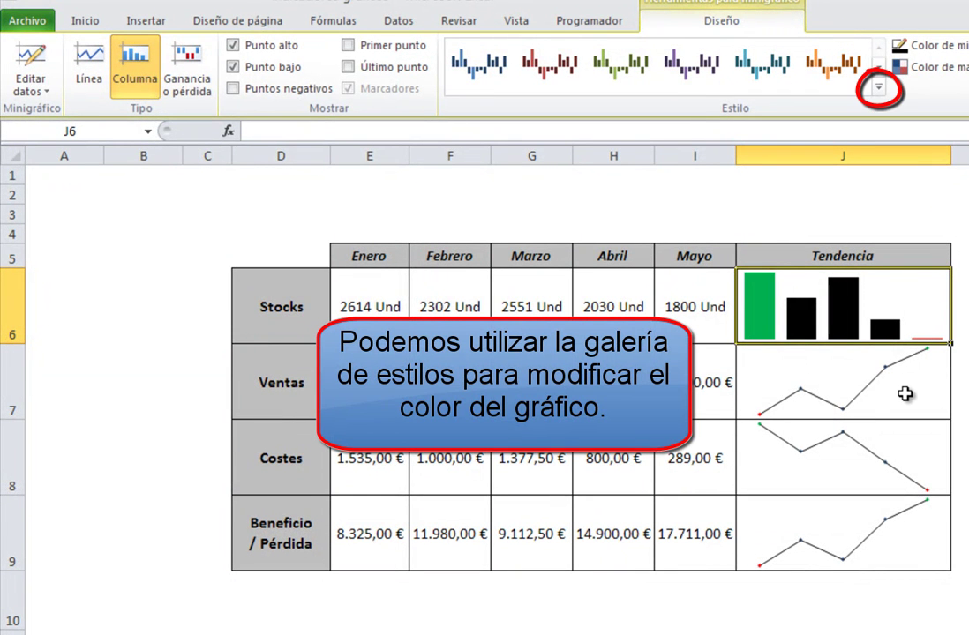
click(879, 85)
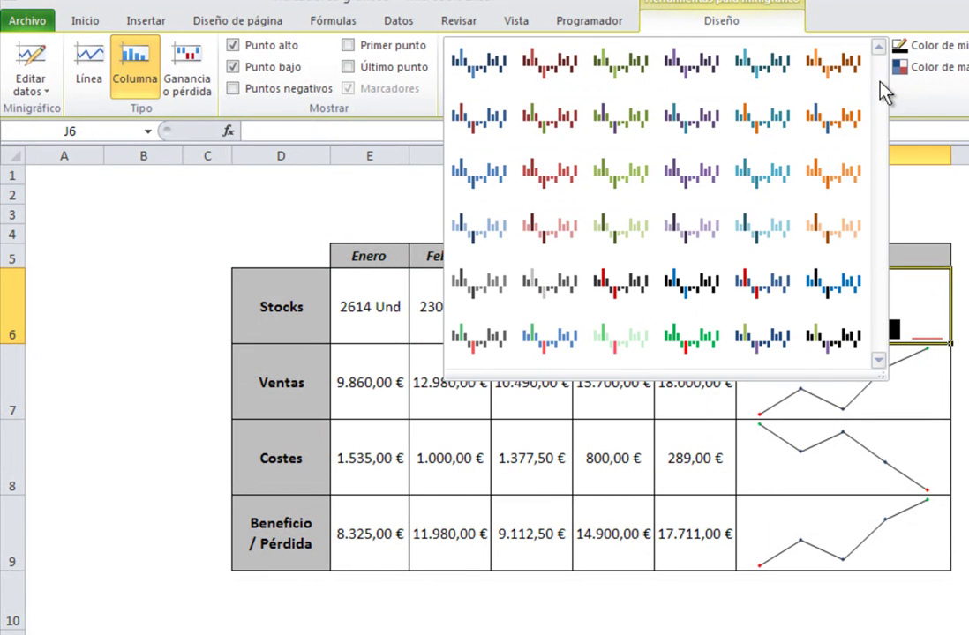
click(497, 76)
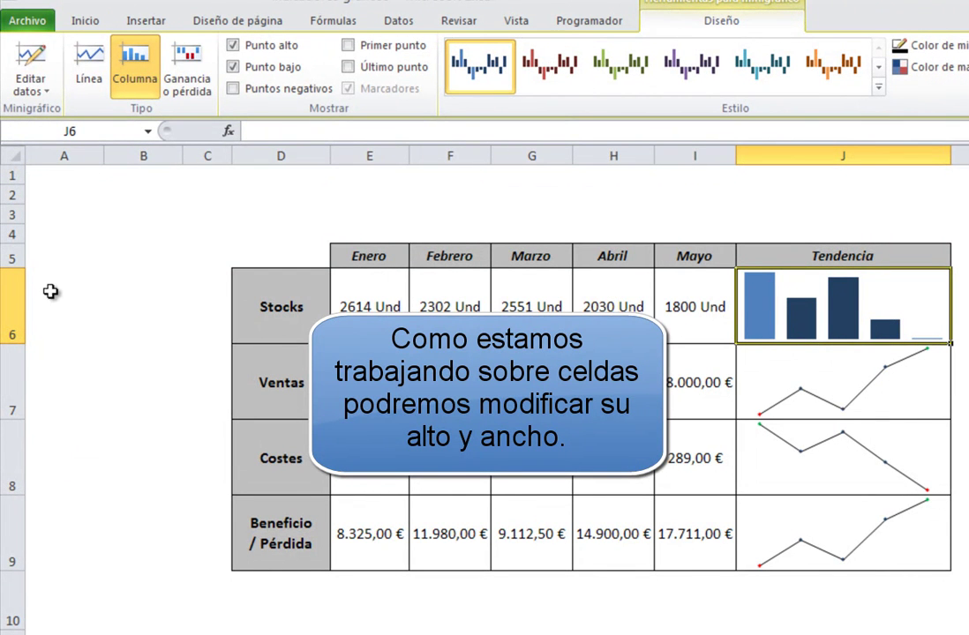
- Resize rows 6–9 together to 60,75 points (81 pixels) and deselect them
click(11, 294)
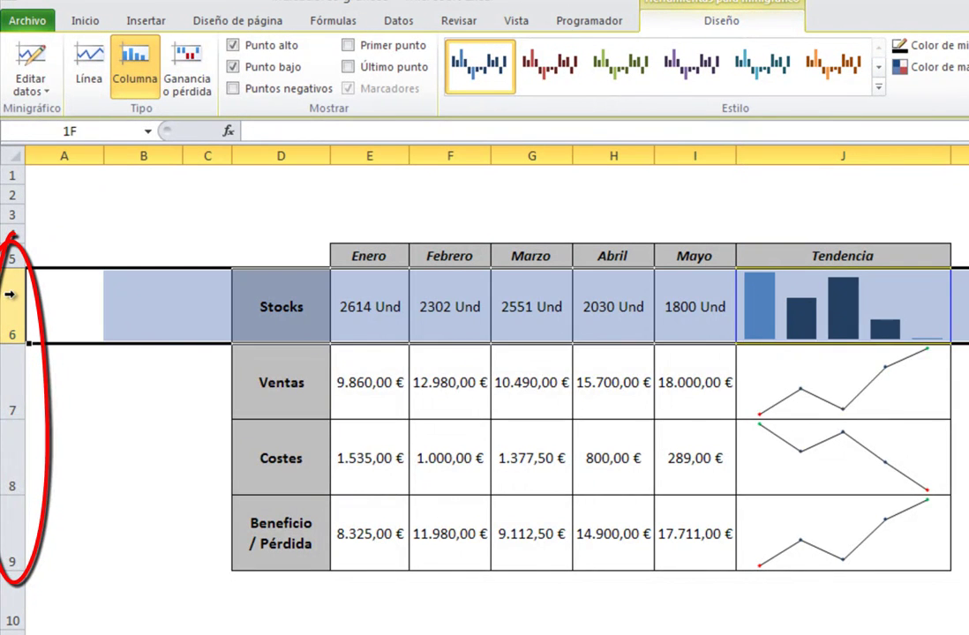
drag(11, 294, 3, 530)
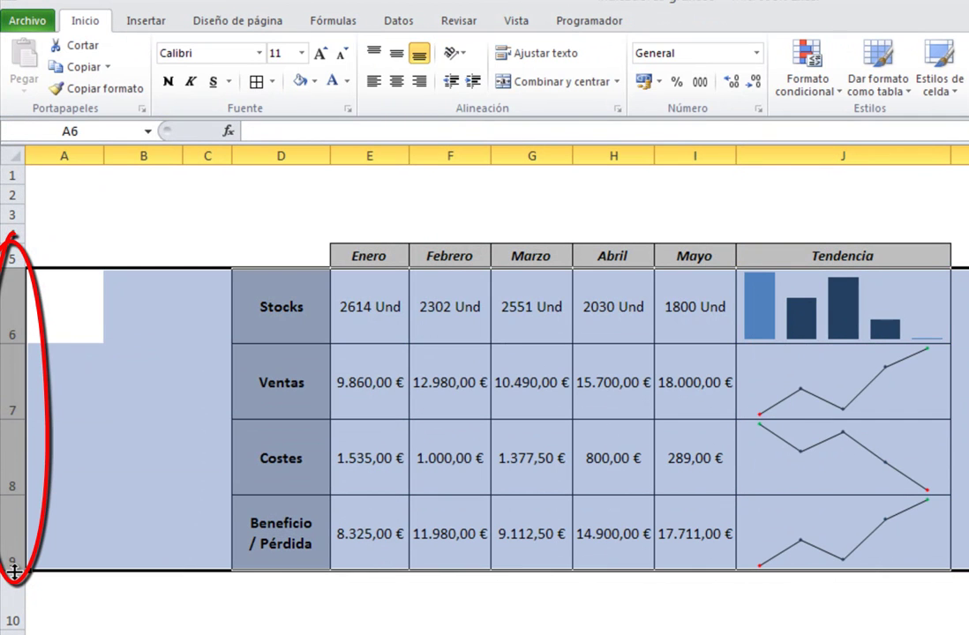
drag(14, 569, 14, 558)
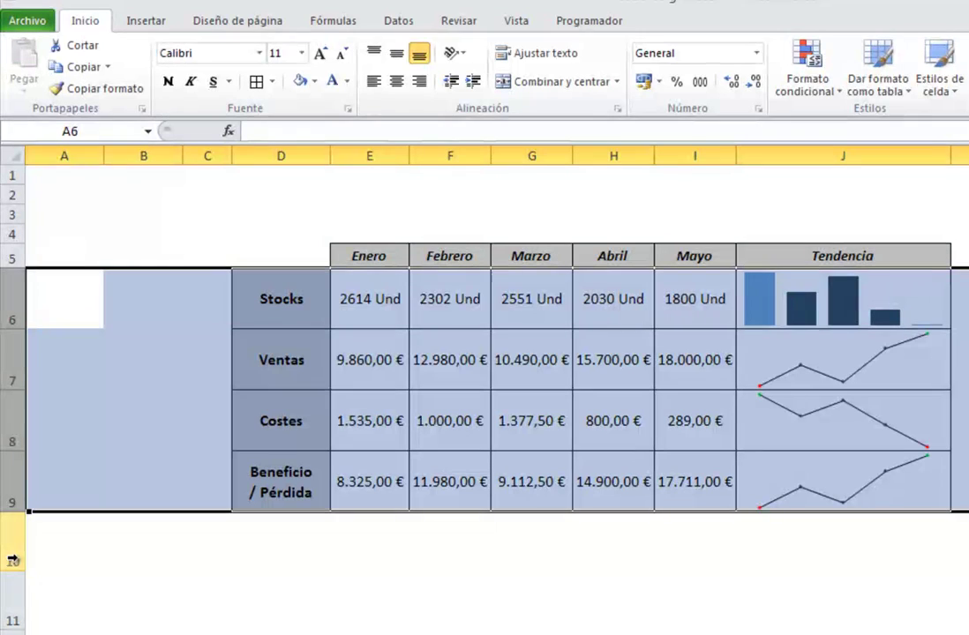
drag(17, 512, 9, 542)
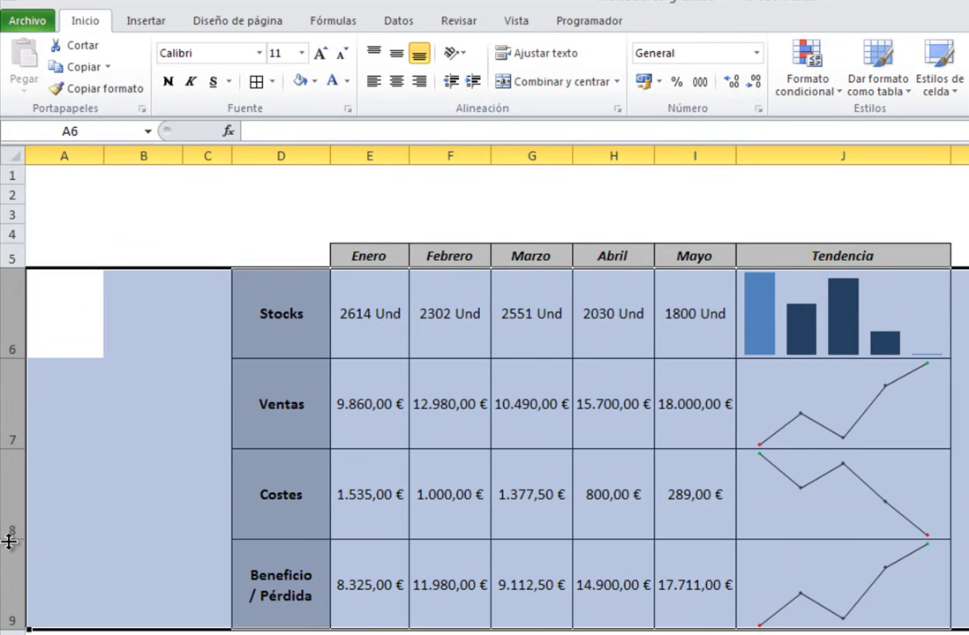
drag(18, 629, 12, 616)
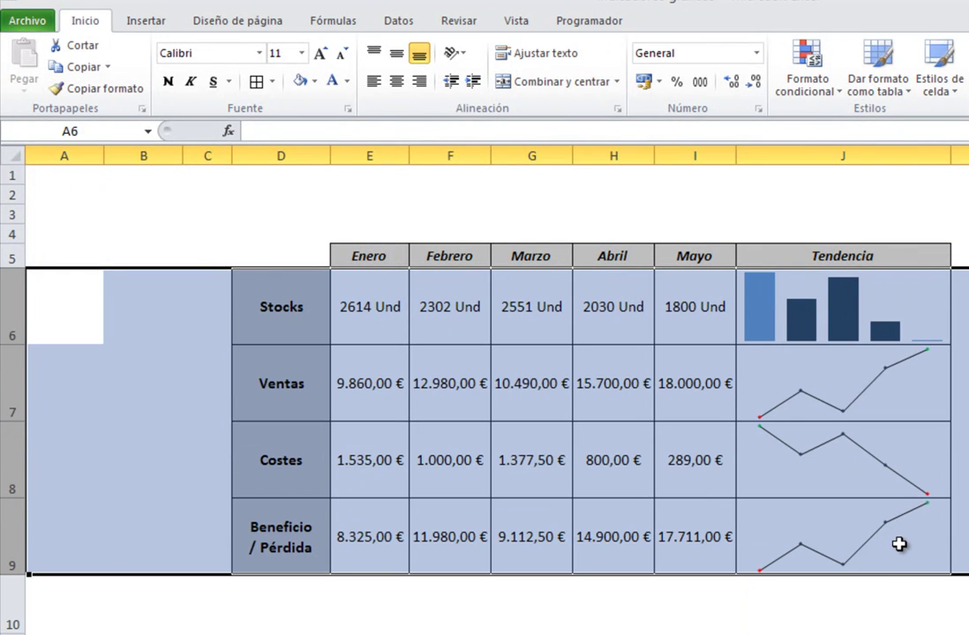
click(941, 544)
key(Right)
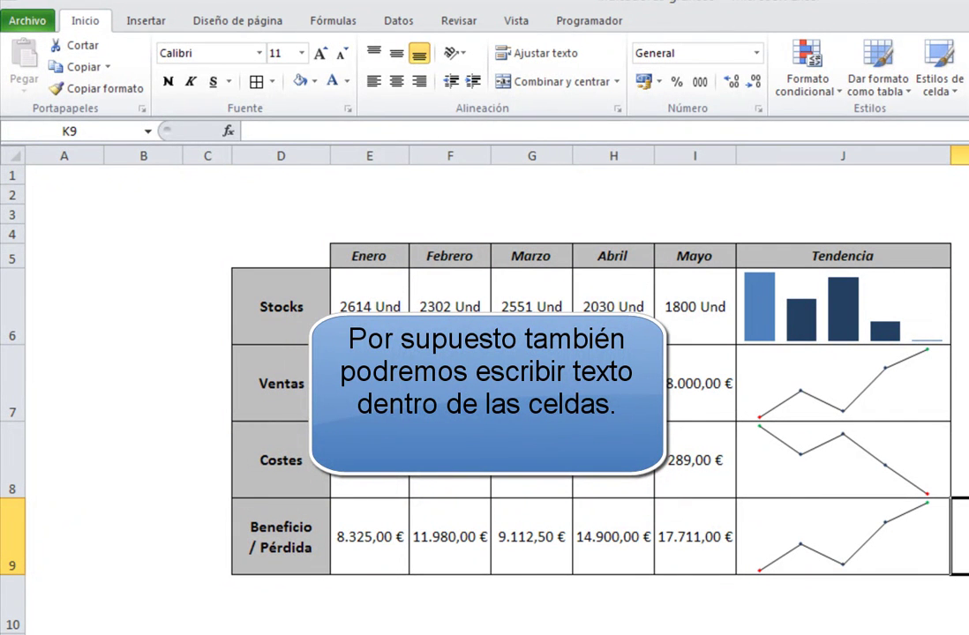
- Type the labels Stock, Ventas, Costes and Beneficio into cells J6 to J9
click(777, 284)
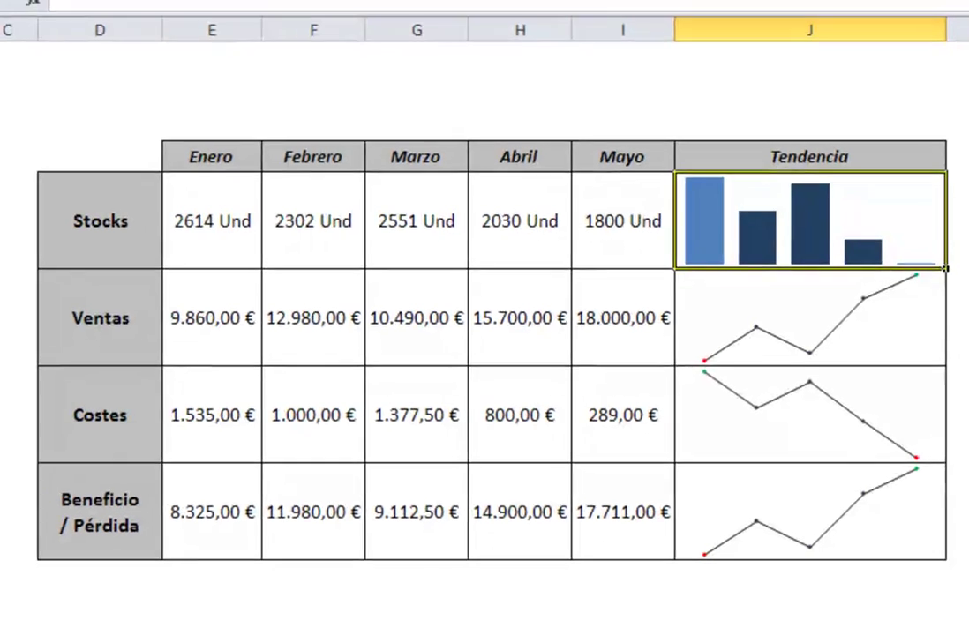
text(Stock)
key(Return)
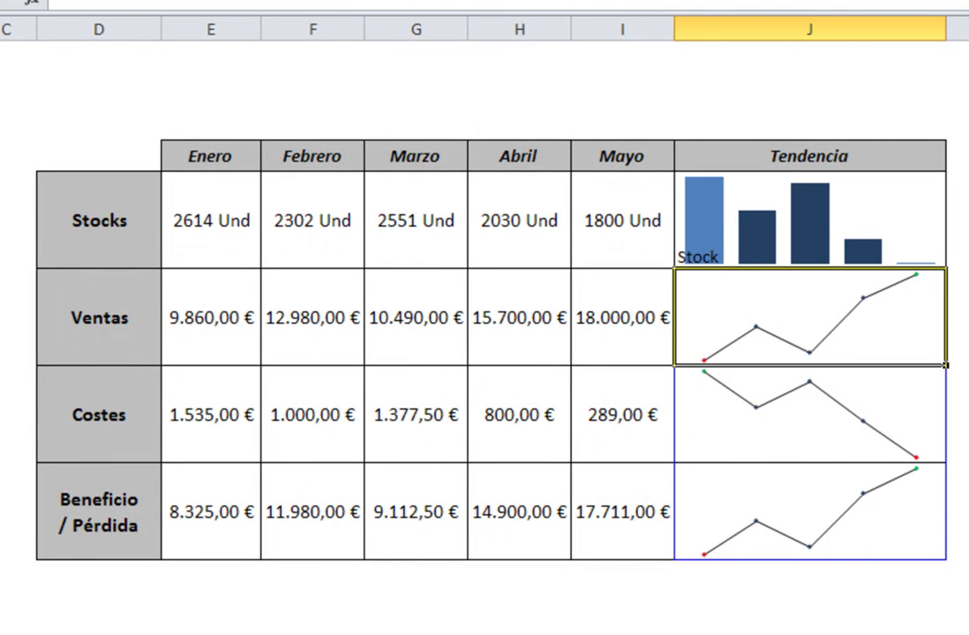
text(Ventas)
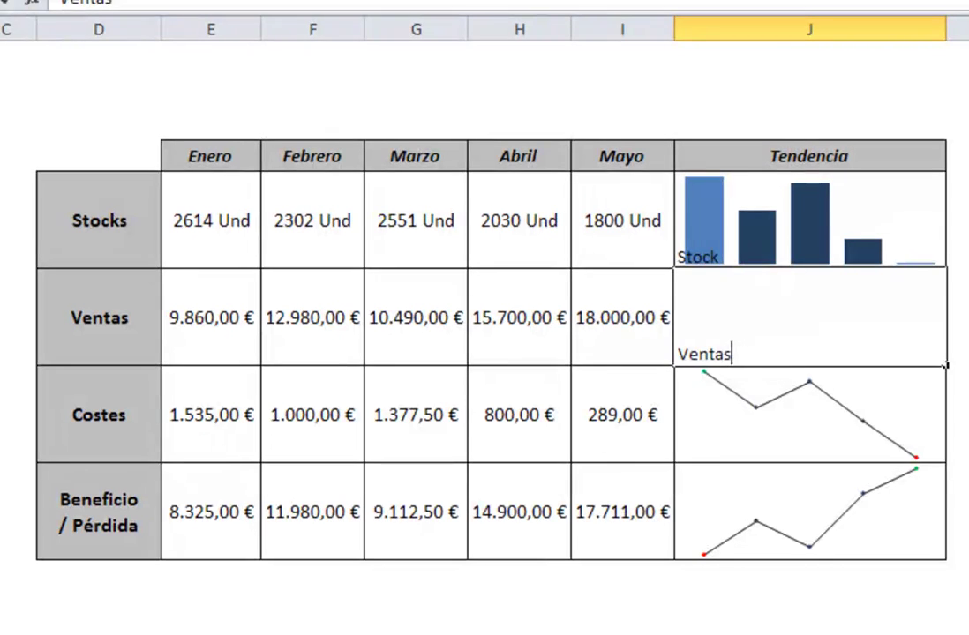
key(Return)
text(Costes)
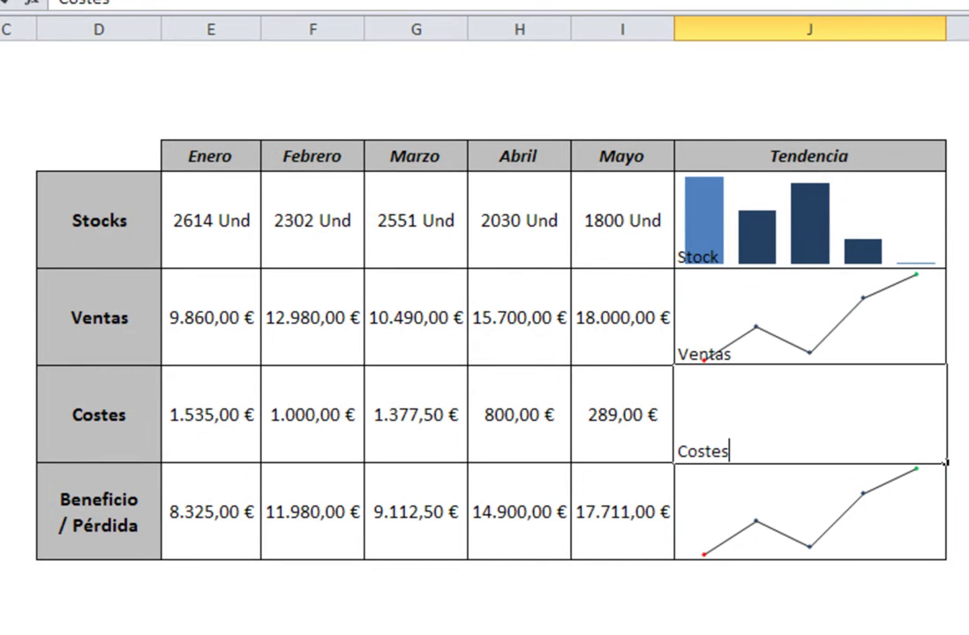
key(Return)
text(B)
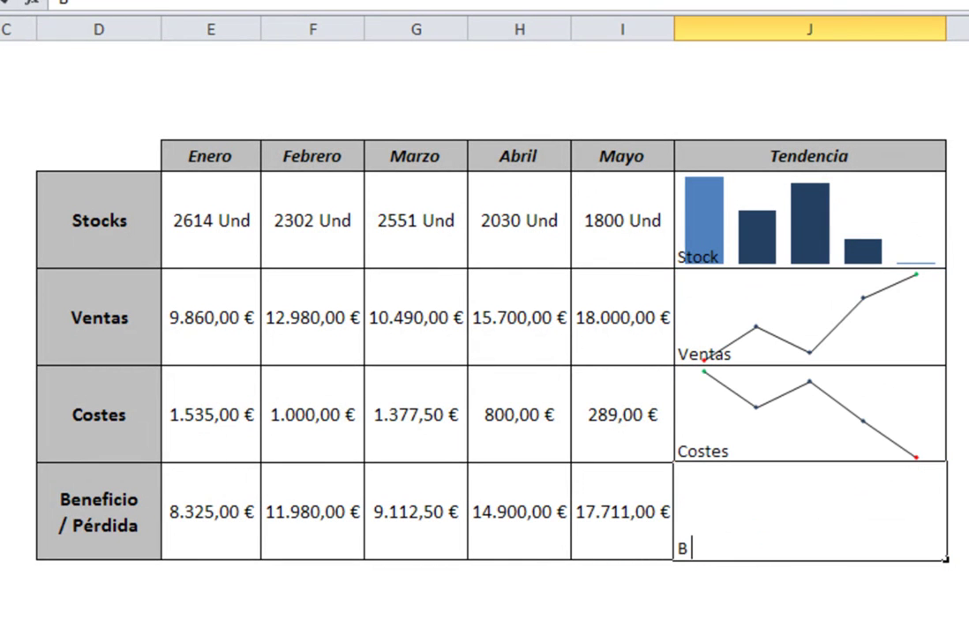
text(eneficio)
key(Return)
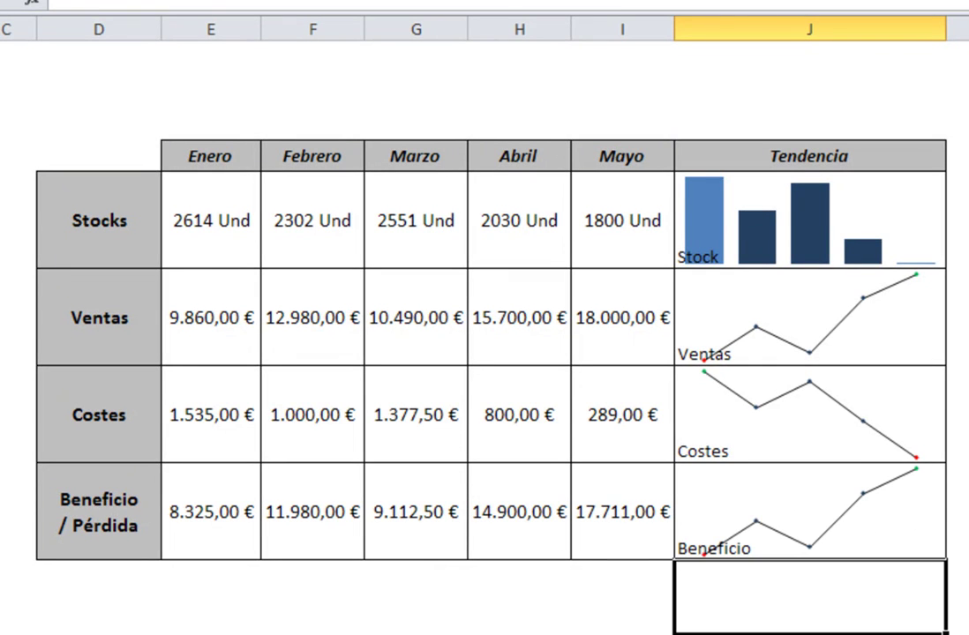
drag(820, 234, 820, 493)
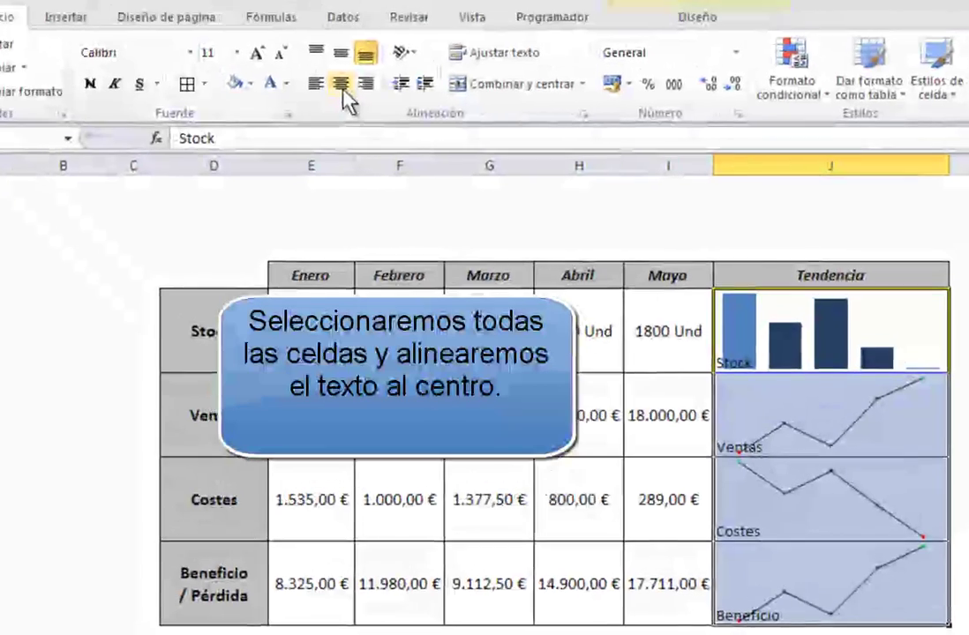
- Centre the four labels horizontally and vertically, and colour the Stock label white
click(350, 96)
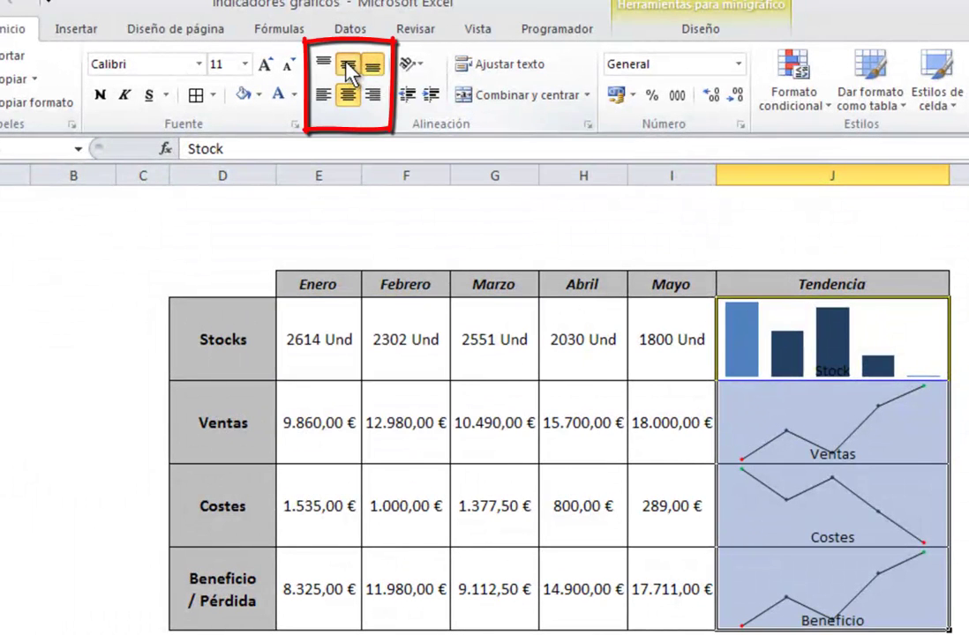
click(349, 65)
click(870, 329)
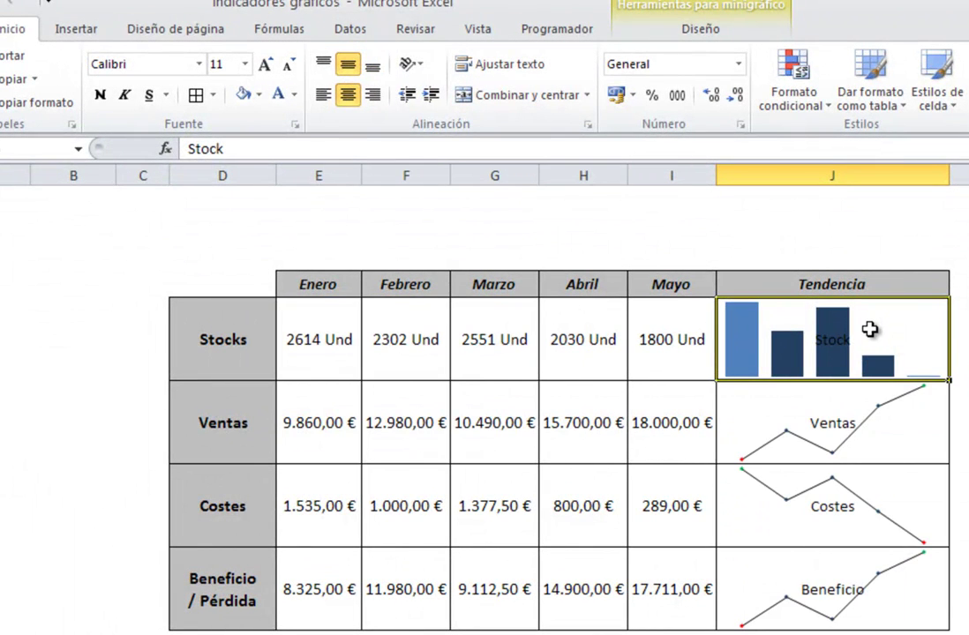
click(279, 95)
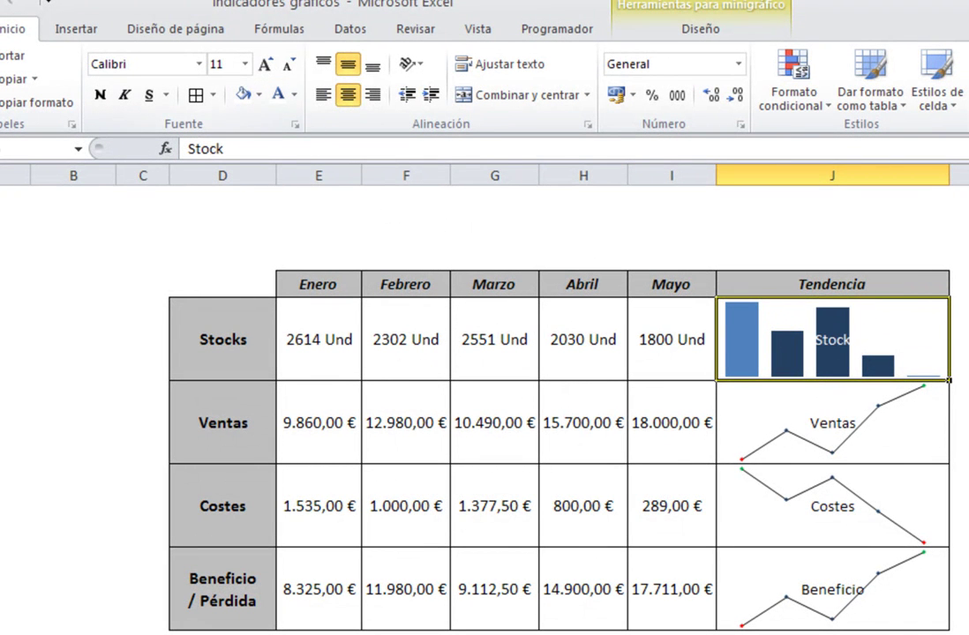